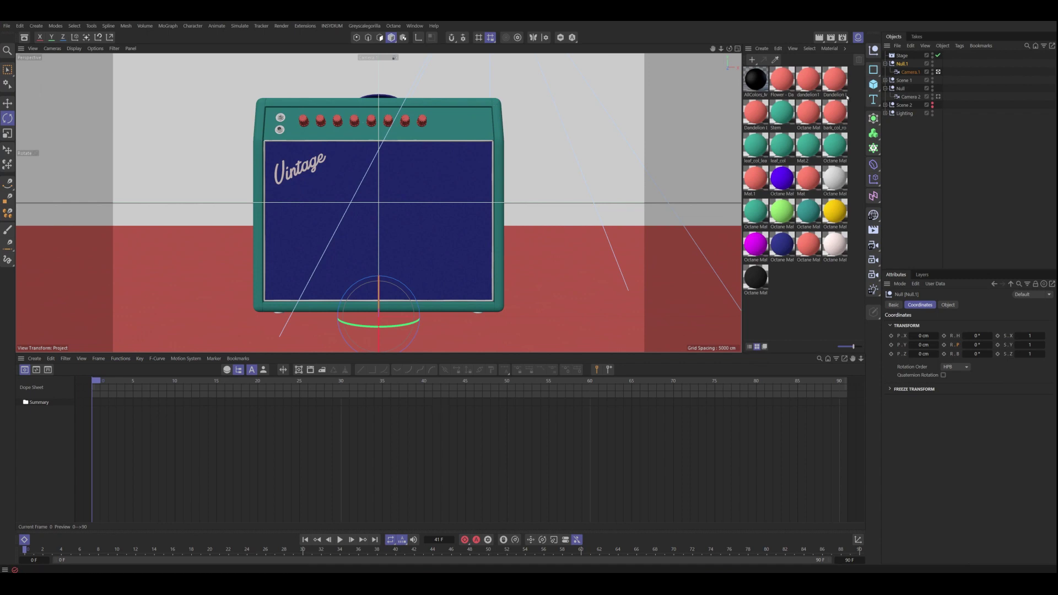
Step: Key Camera.1's Z position at -77 cm on frame 0 and -120 cm on frame 30
click(906, 72)
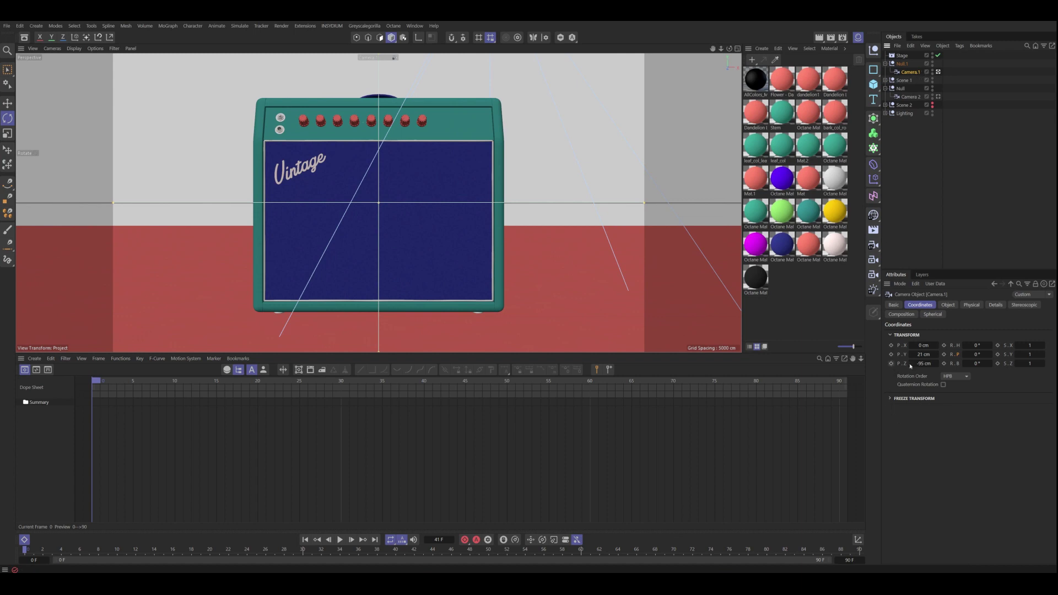
drag(923, 363, 937, 364)
ctrl+click(891, 364)
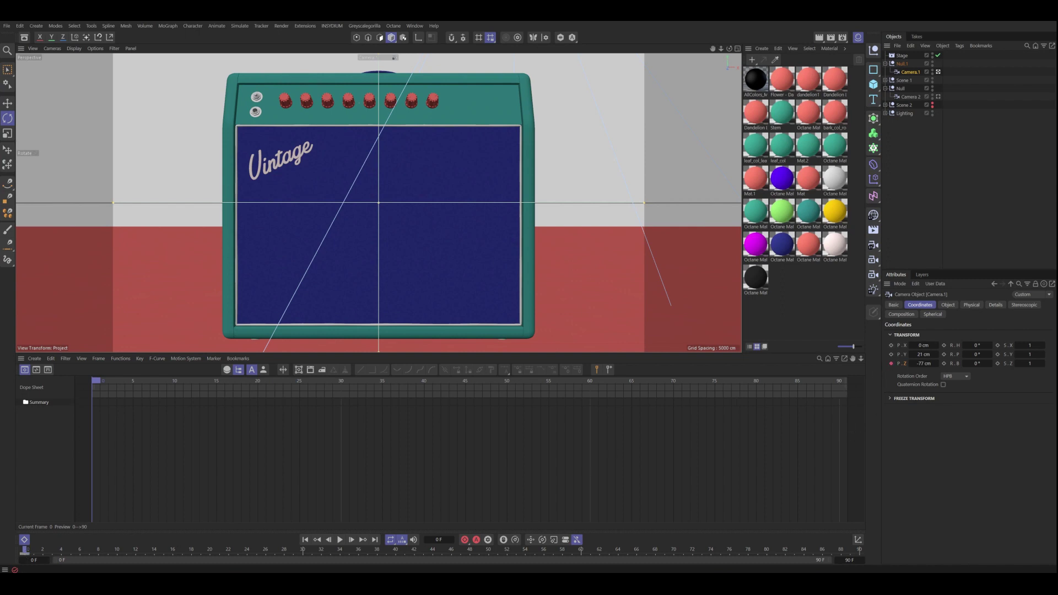
drag(29, 550, 302, 561)
drag(936, 363, 906, 363)
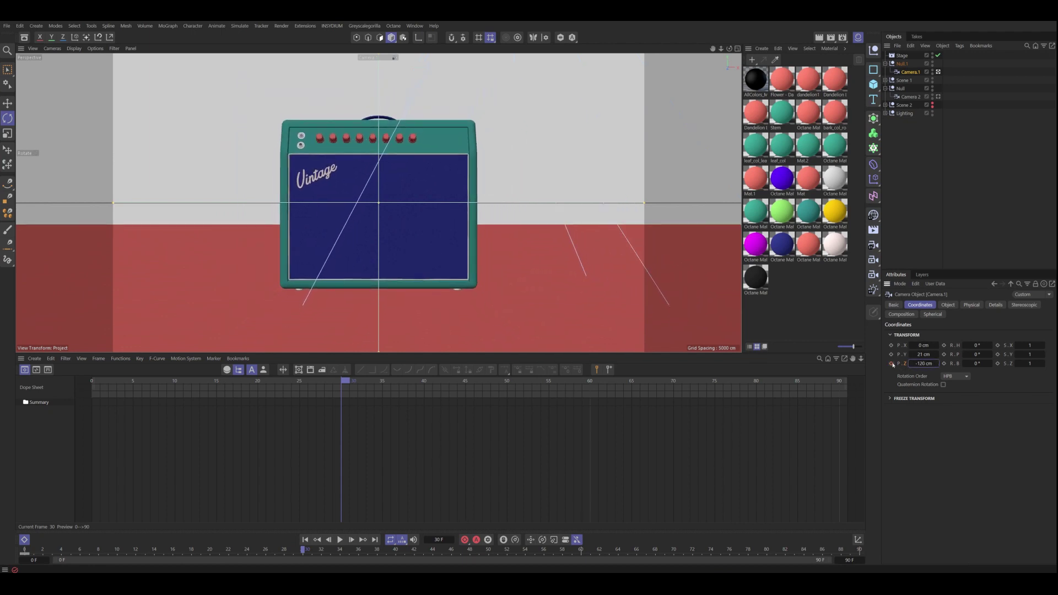
click(892, 363)
click(932, 80)
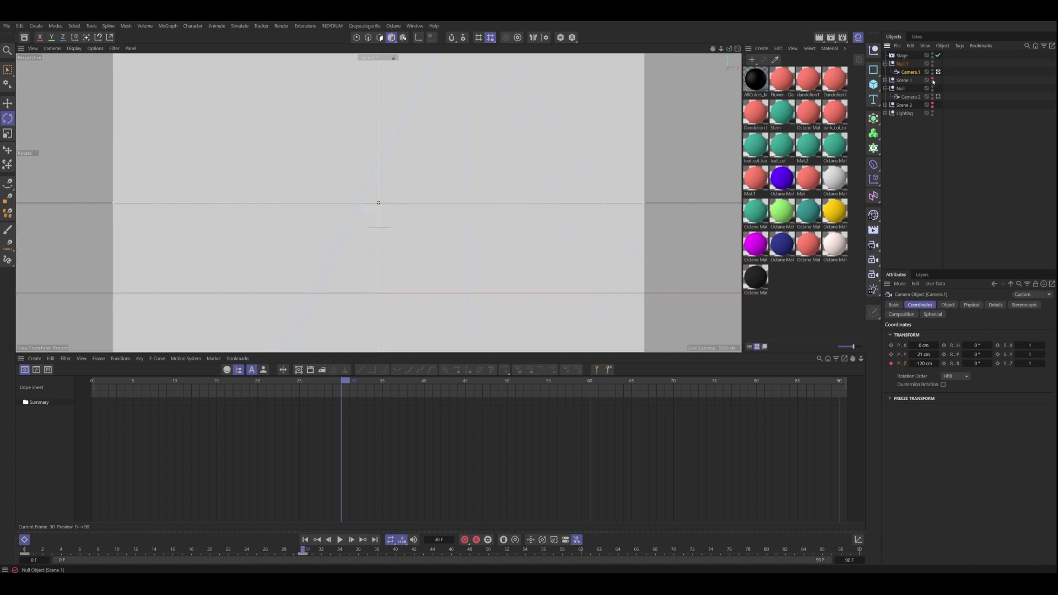
click(932, 79)
click(932, 80)
click(932, 105)
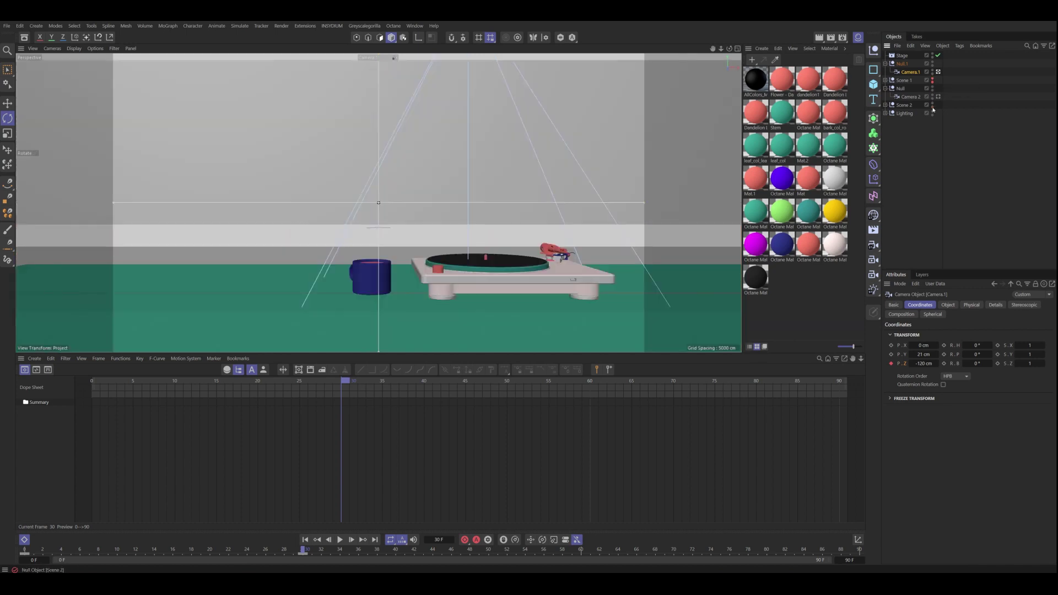
click(938, 97)
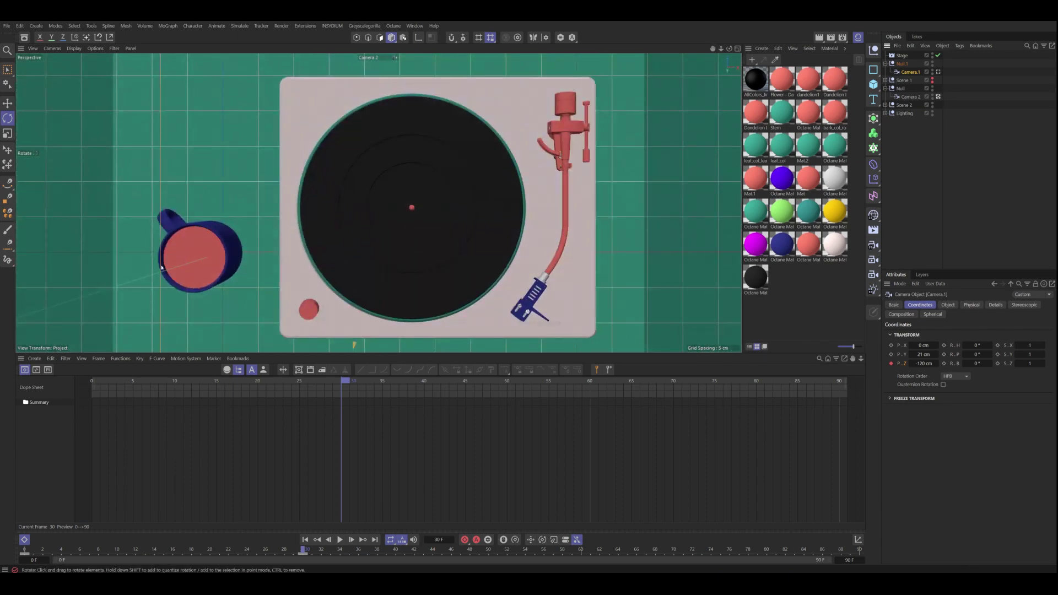
click(932, 104)
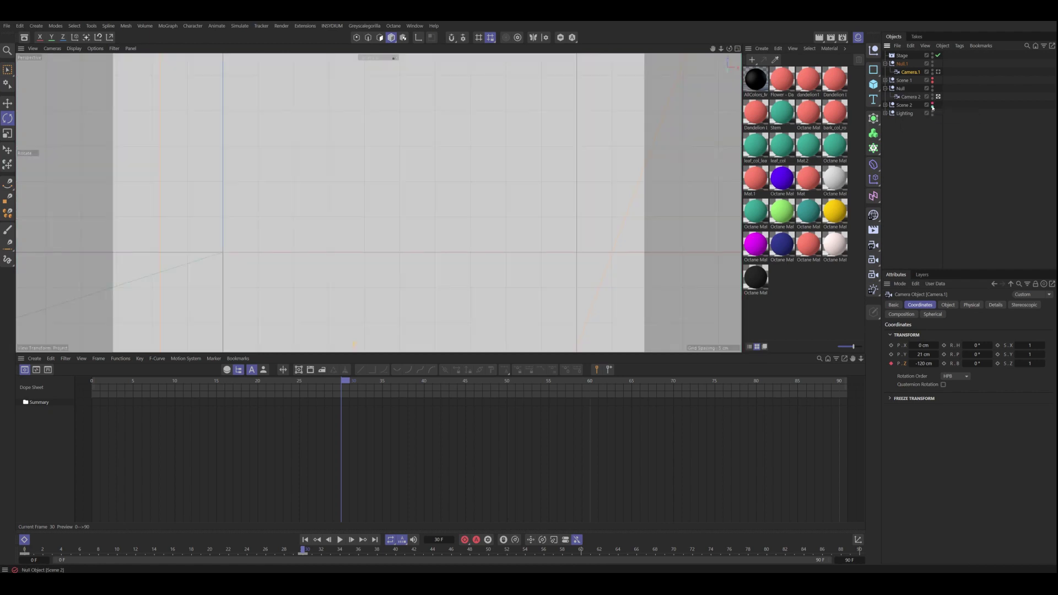
click(923, 63)
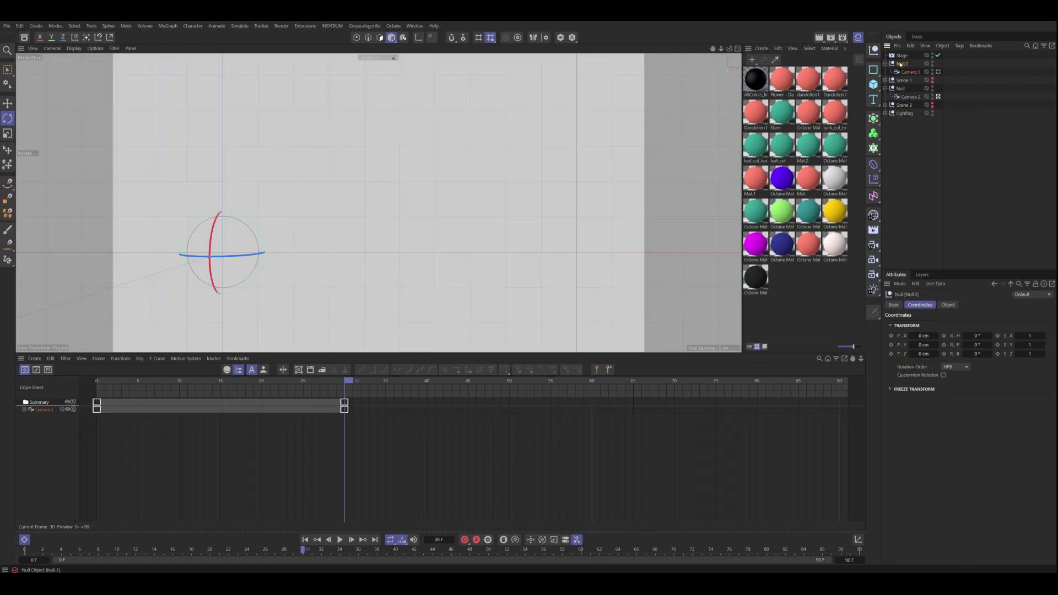
click(938, 72)
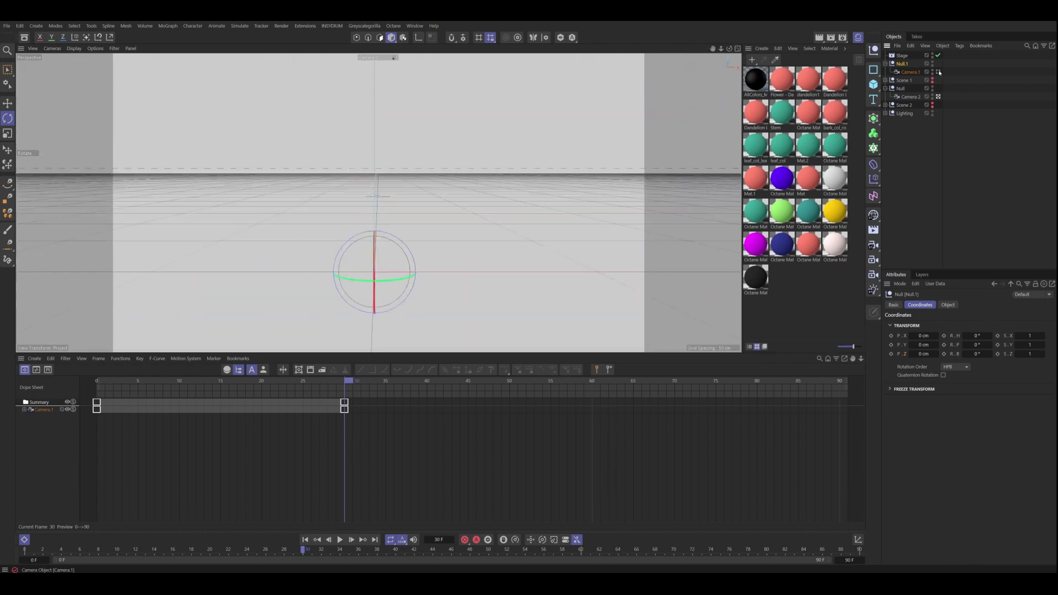
click(932, 80)
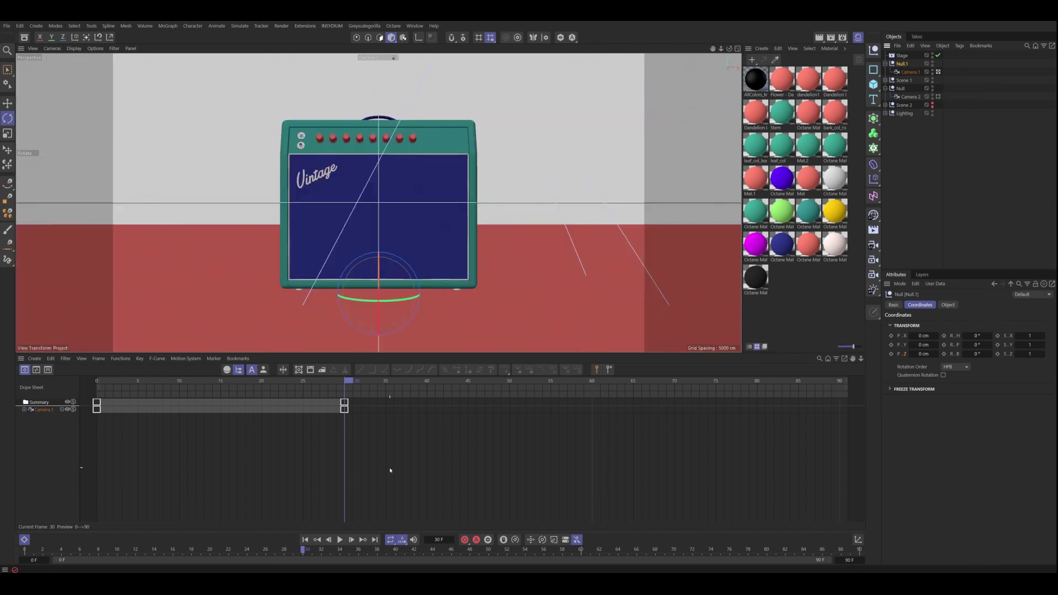
Step: Preview the camera pull-back, then select Null.1 and undo a trial heading change
key(ctrl+a)
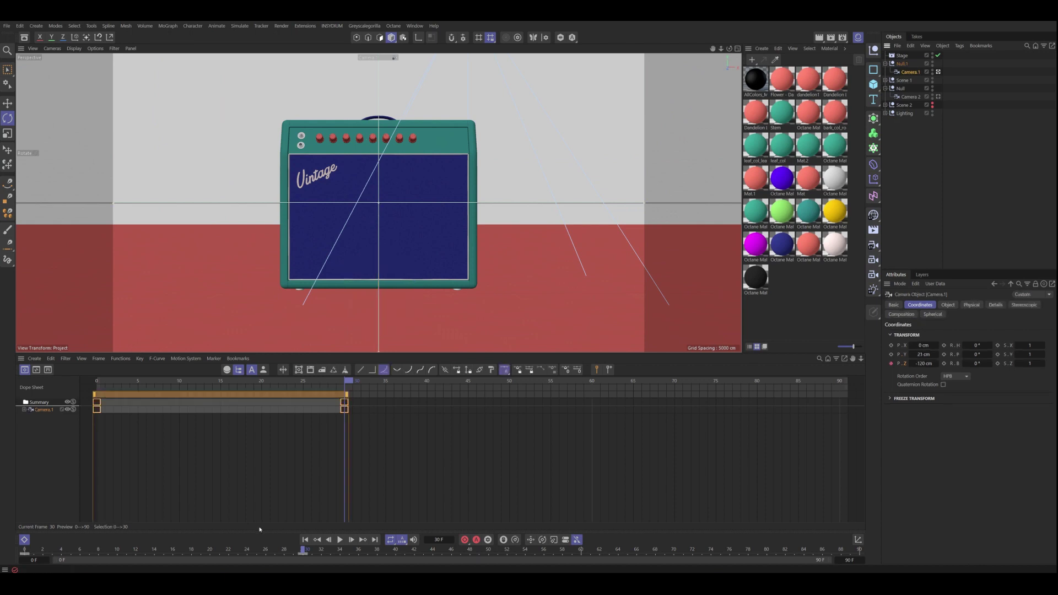
mouse_move(306, 549)
mouse_down()
mouse_move(63, 550)
mouse_move(300, 567)
mouse_up()
click(901, 64)
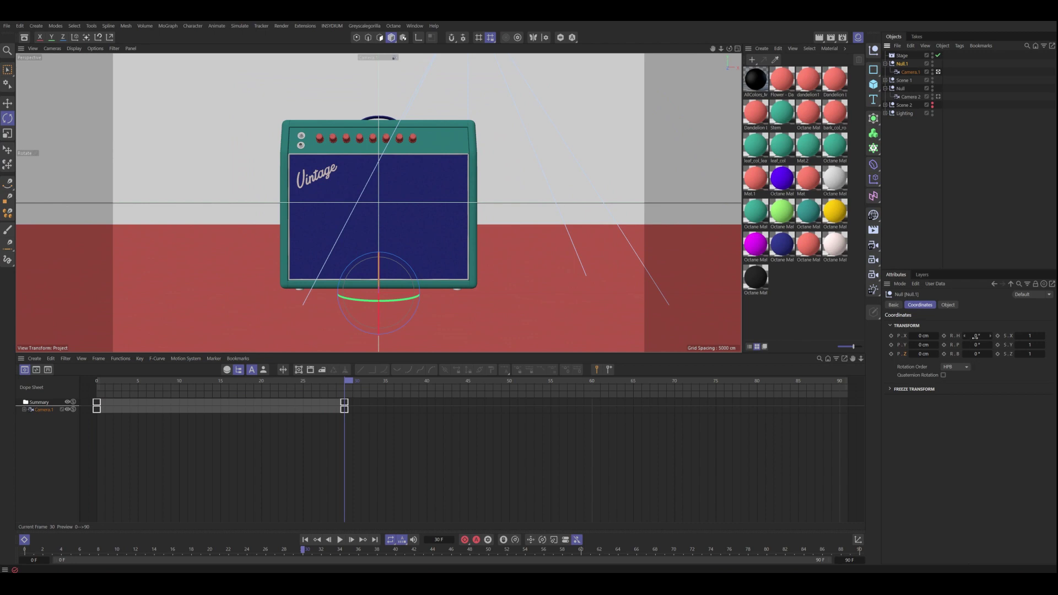
drag(975, 336, 947, 345)
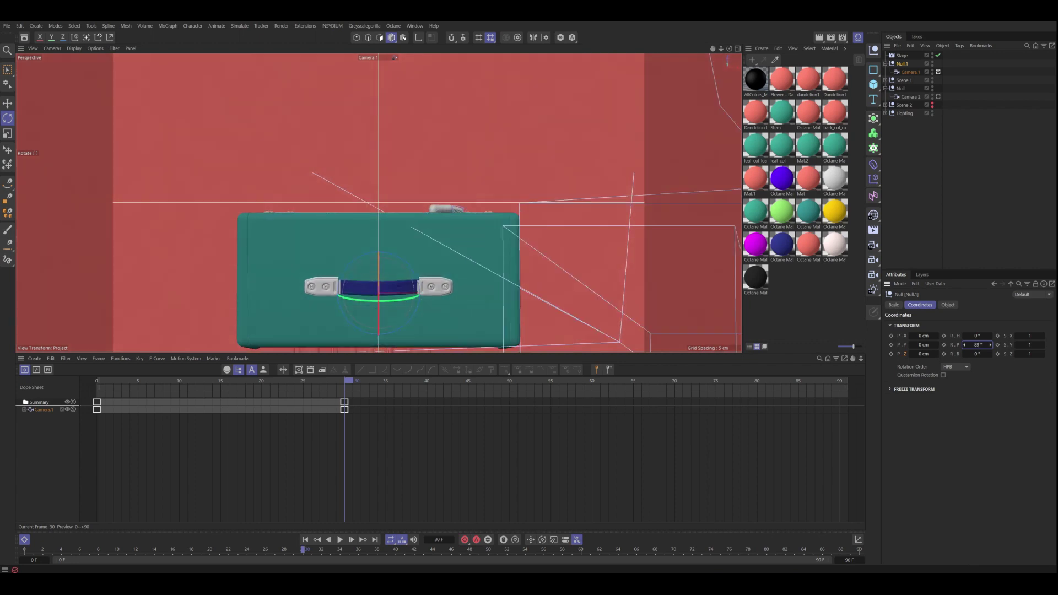
key(ctrl+z)
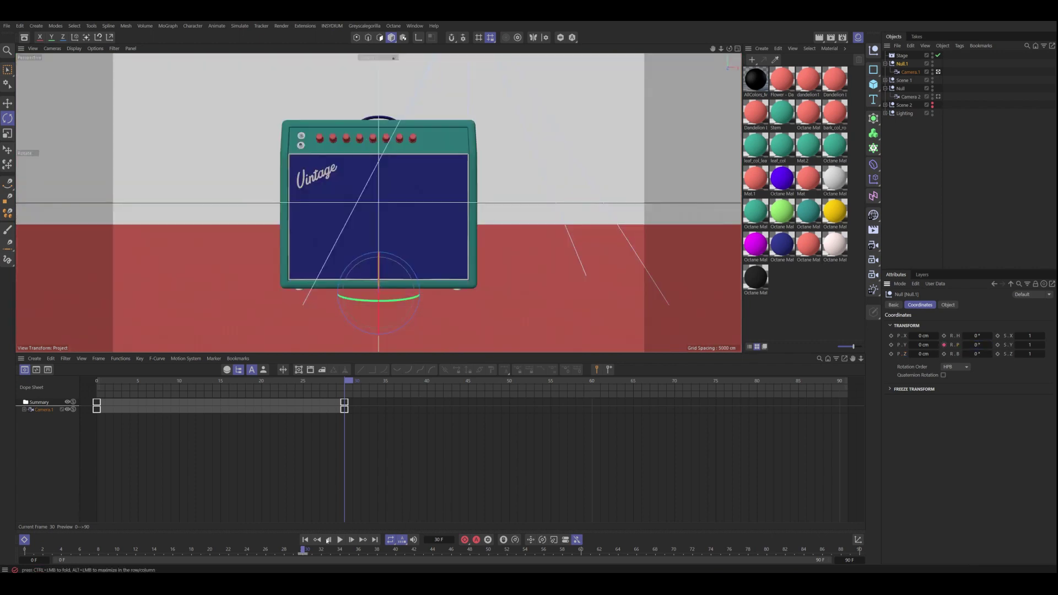
Step: Key Null.1's pitch tilted to about -50° at frame 36 and preview the rotation
click(312, 551)
drag(312, 551, 358, 554)
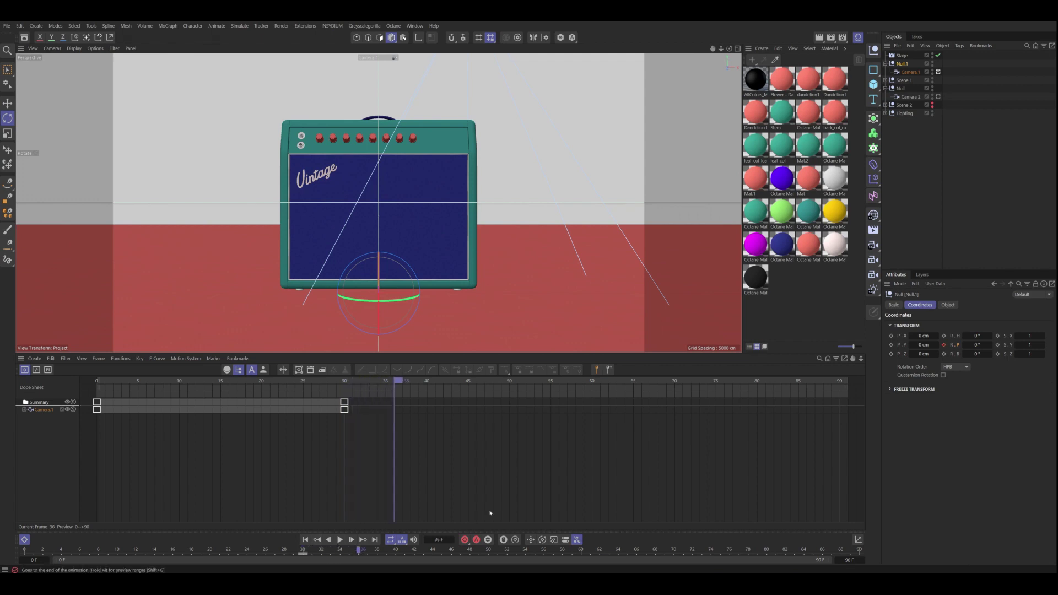
drag(976, 344, 951, 344)
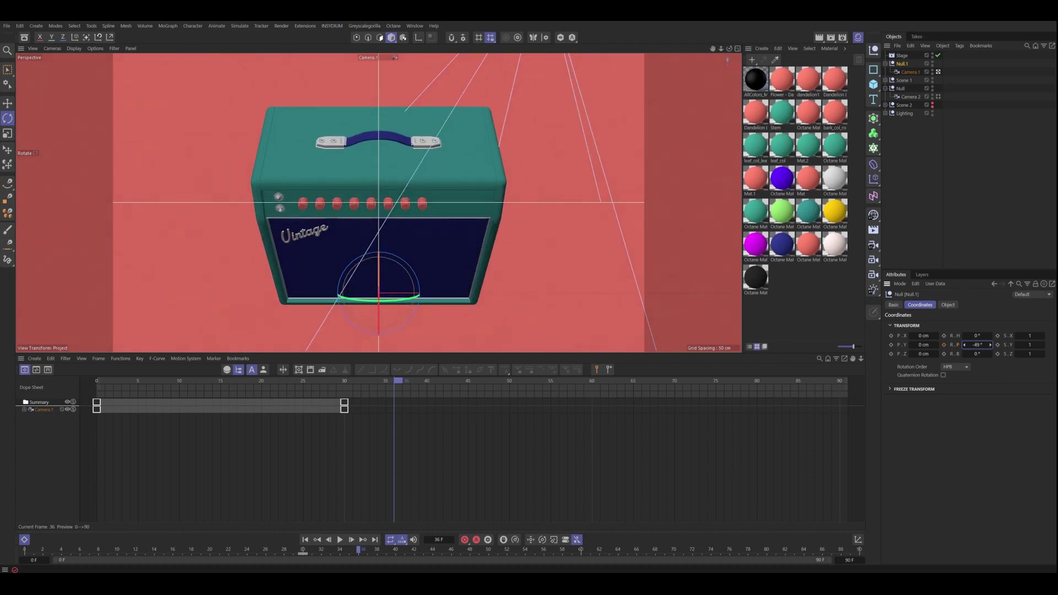
drag(951, 344, 951, 344)
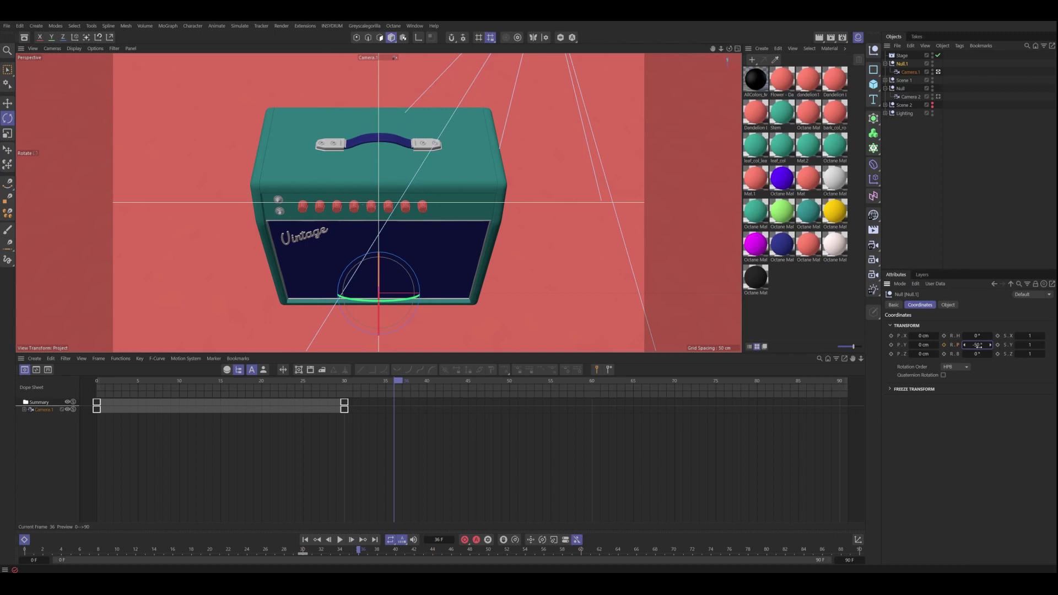
click(943, 345)
drag(359, 550, 307, 561)
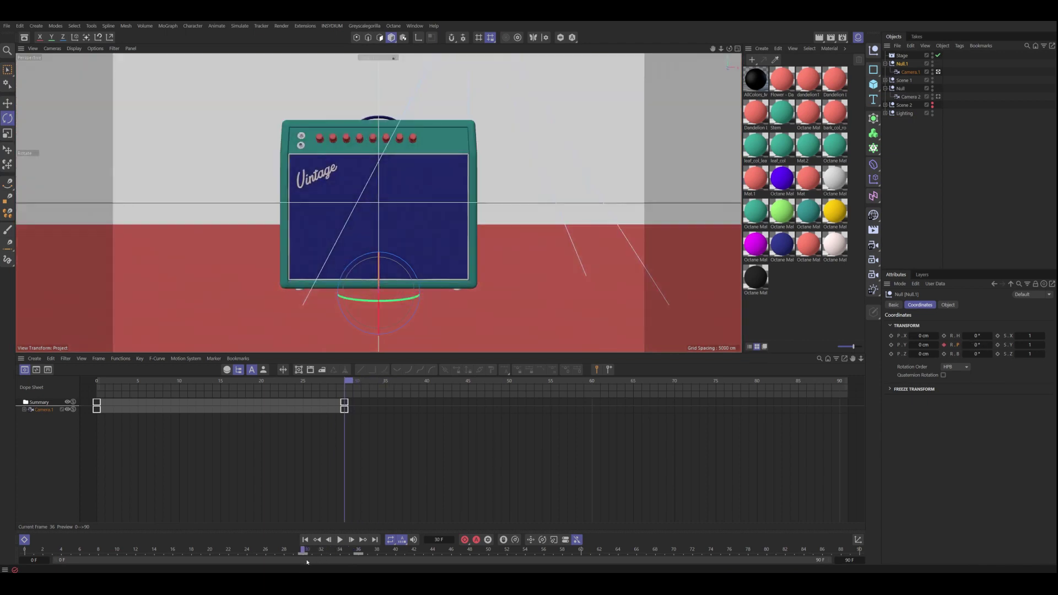
Step: Set the Stage object's camera to Camera.1 and keyframe it at frame 0
click(902, 55)
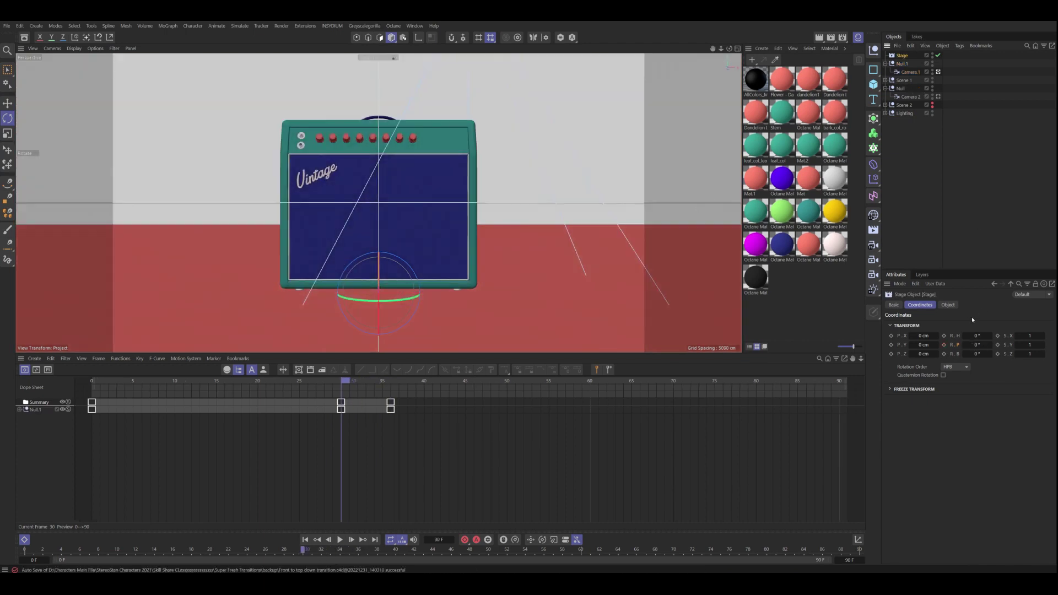
click(947, 304)
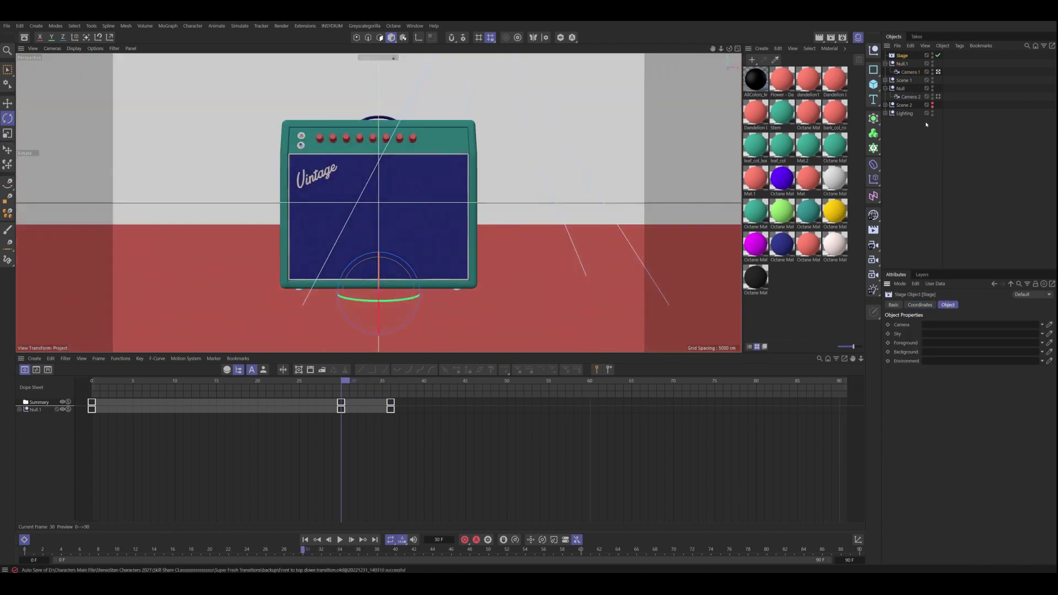
click(305, 540)
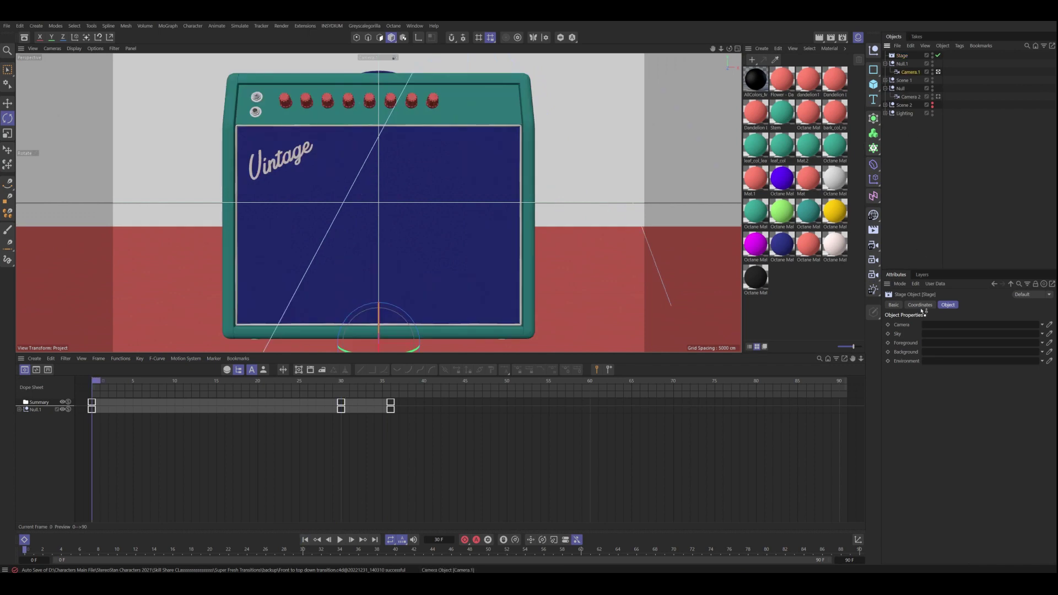
drag(921, 311, 933, 324)
click(887, 325)
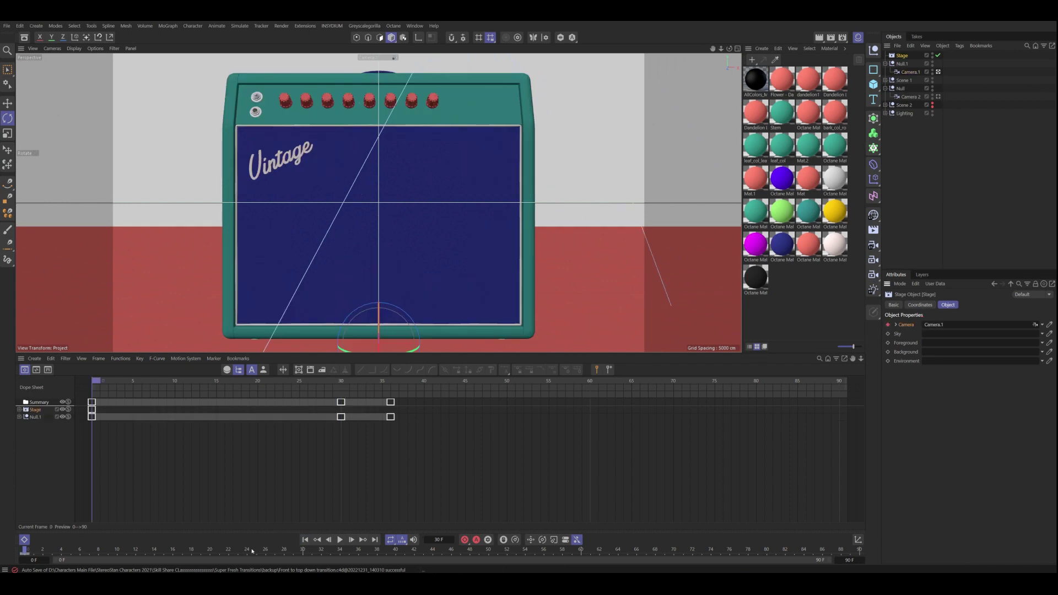
Step: Switch the Stage camera to Camera 2 and keyframe the cut at frame 36
drag(252, 551, 358, 560)
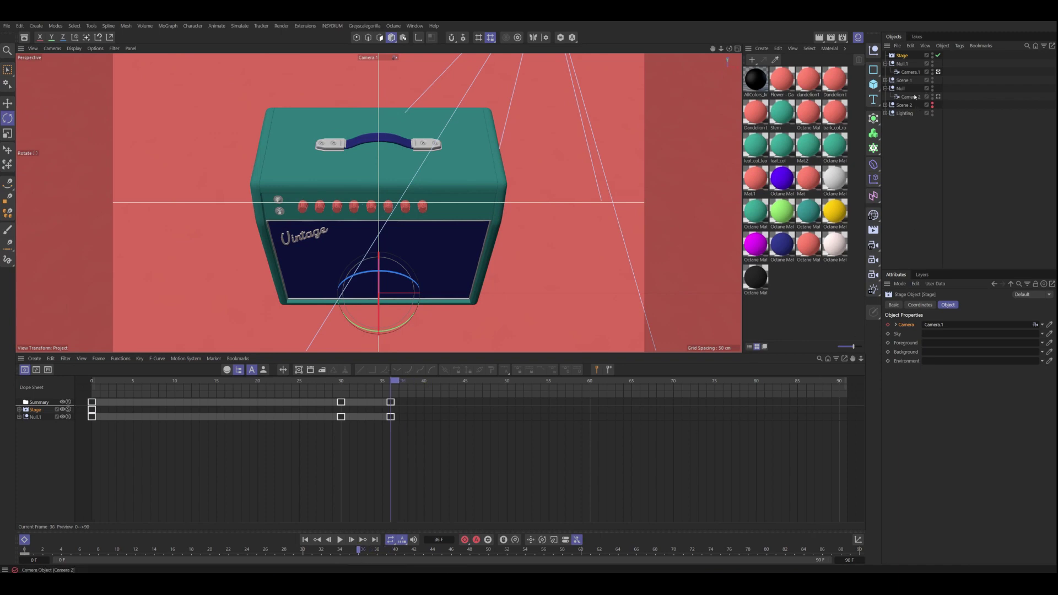
drag(914, 97, 934, 326)
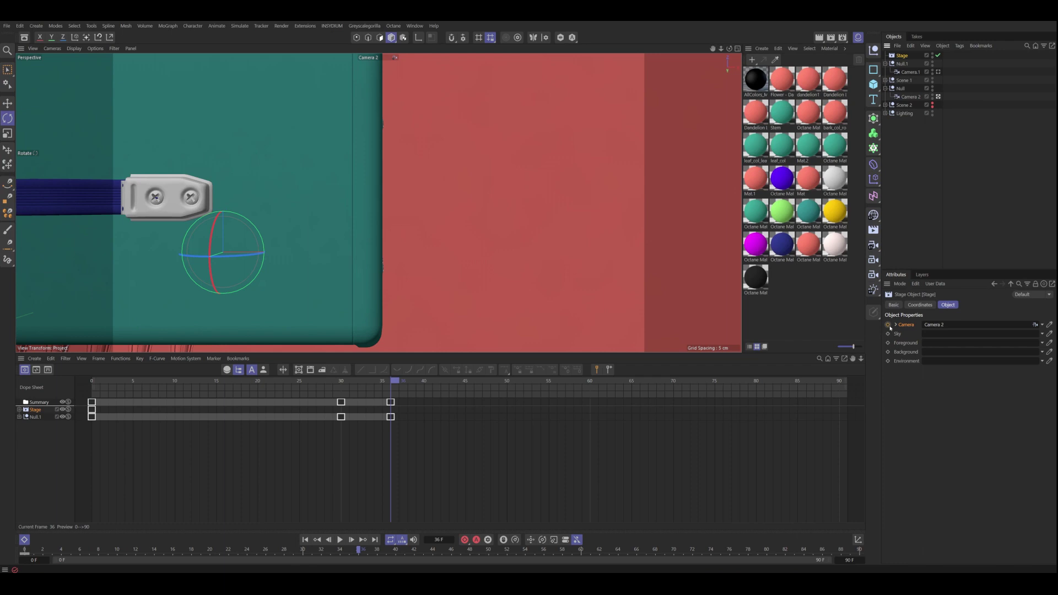
click(887, 325)
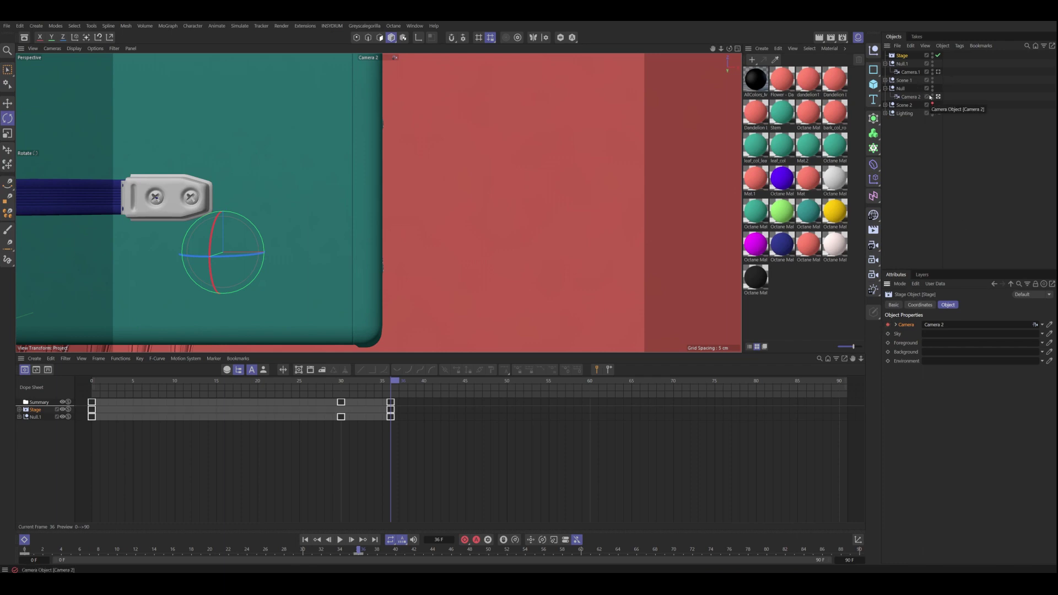
click(903, 80)
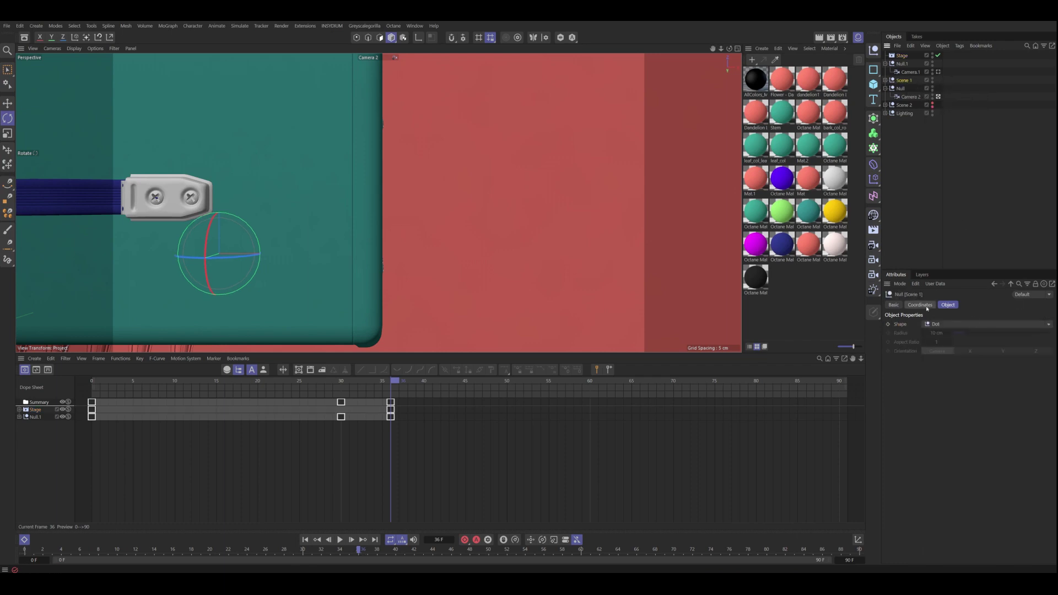
Step: Key Scene 1's viewport and render visibility to Off at frame 36
click(894, 305)
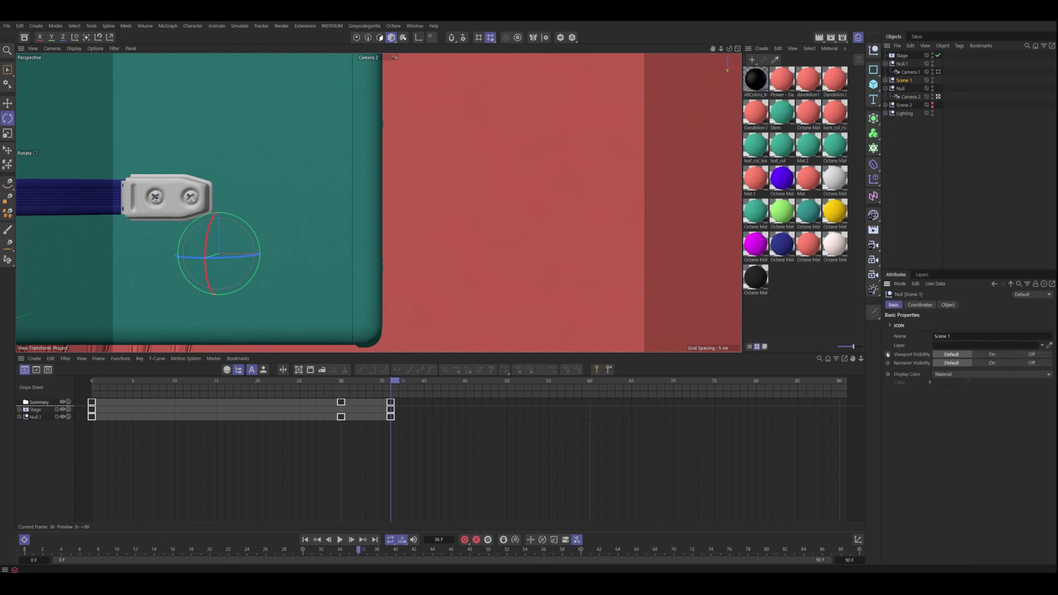
click(887, 355)
click(885, 363)
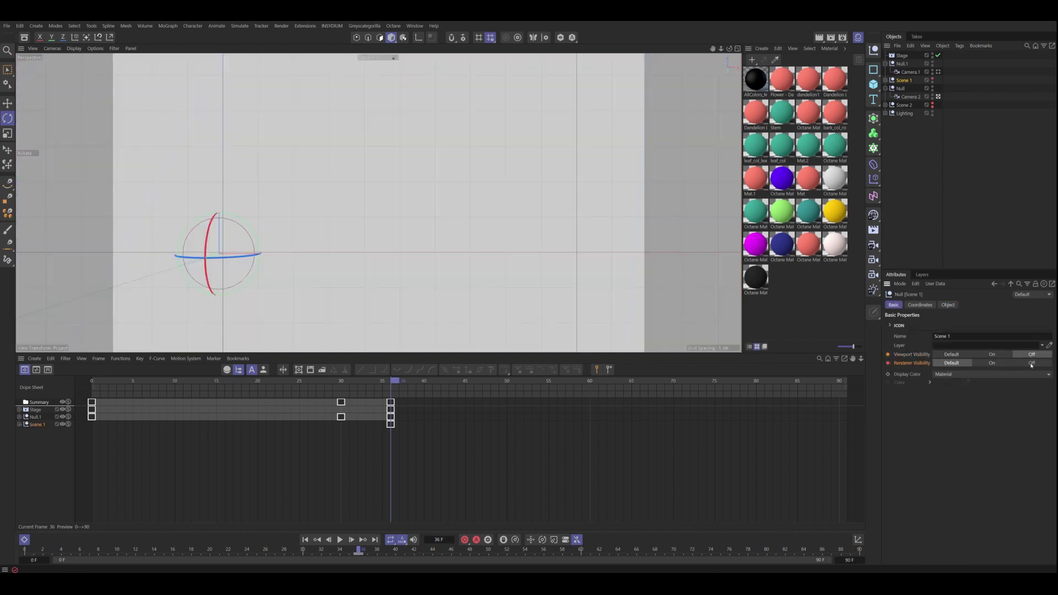
click(887, 363)
click(887, 354)
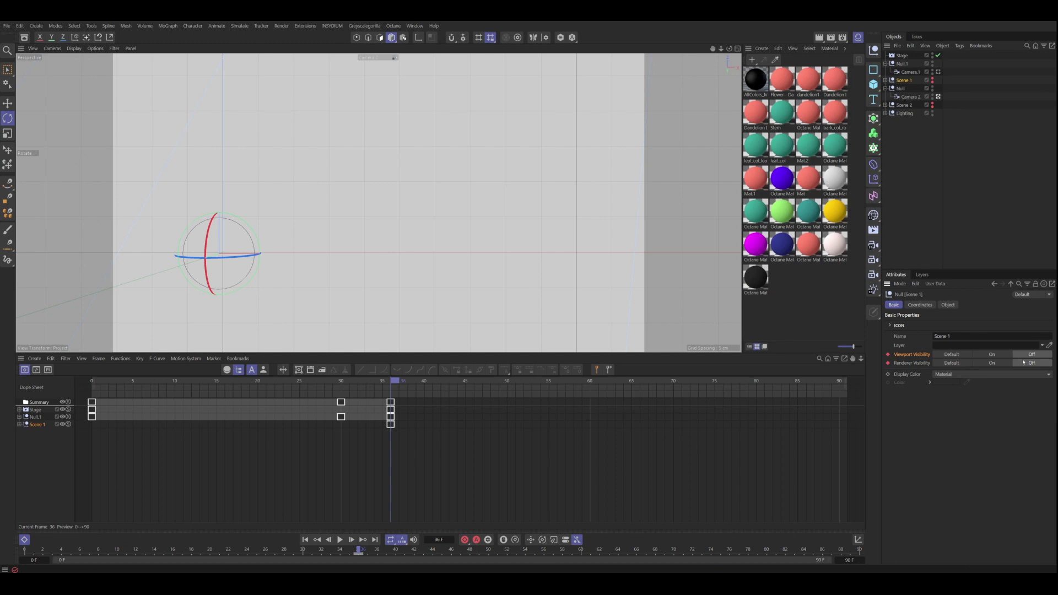
Step: Key Scene 1's visibility back On at frame 35 and check the amp vanishing at 36
click(353, 550)
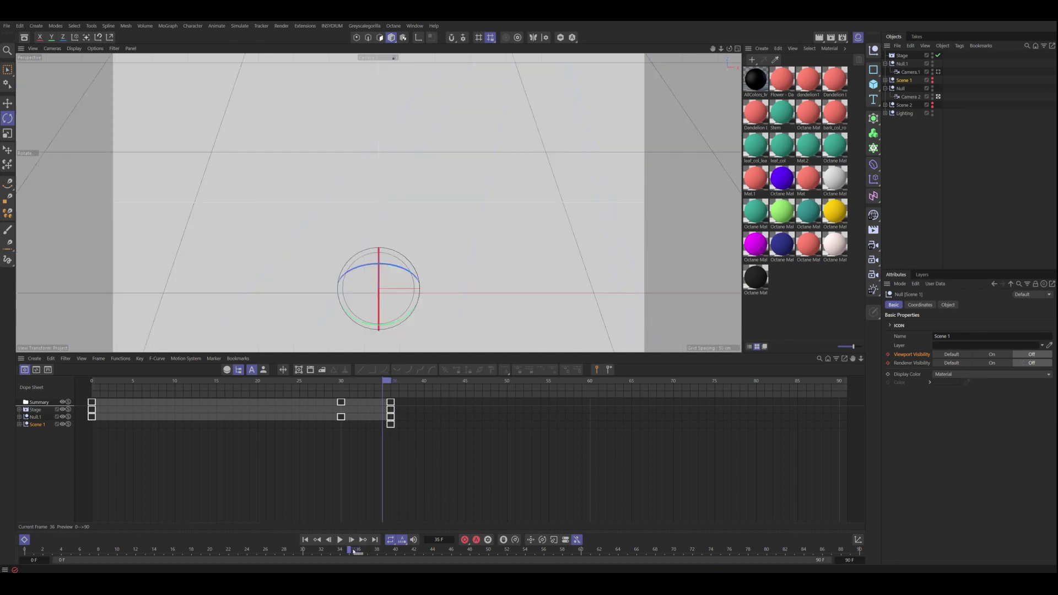
click(992, 354)
click(992, 362)
click(887, 362)
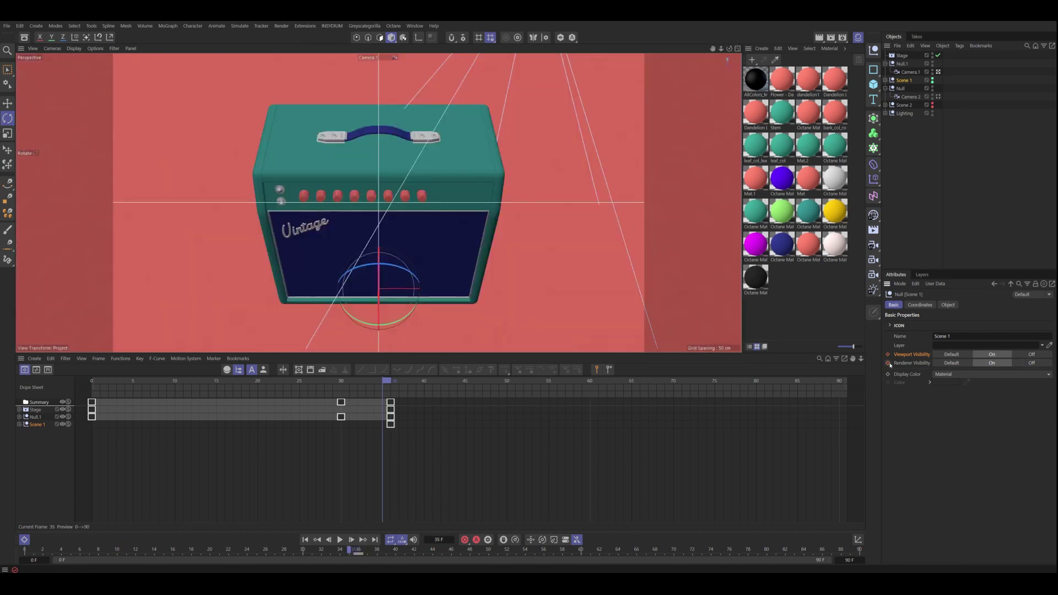
click(887, 355)
click(887, 354)
mouse_move(349, 549)
mouse_down()
mouse_move(358, 550)
mouse_move(348, 549)
mouse_up()
Step: Key Scene 2 hidden at frame 35 and visible at frame 36
click(903, 105)
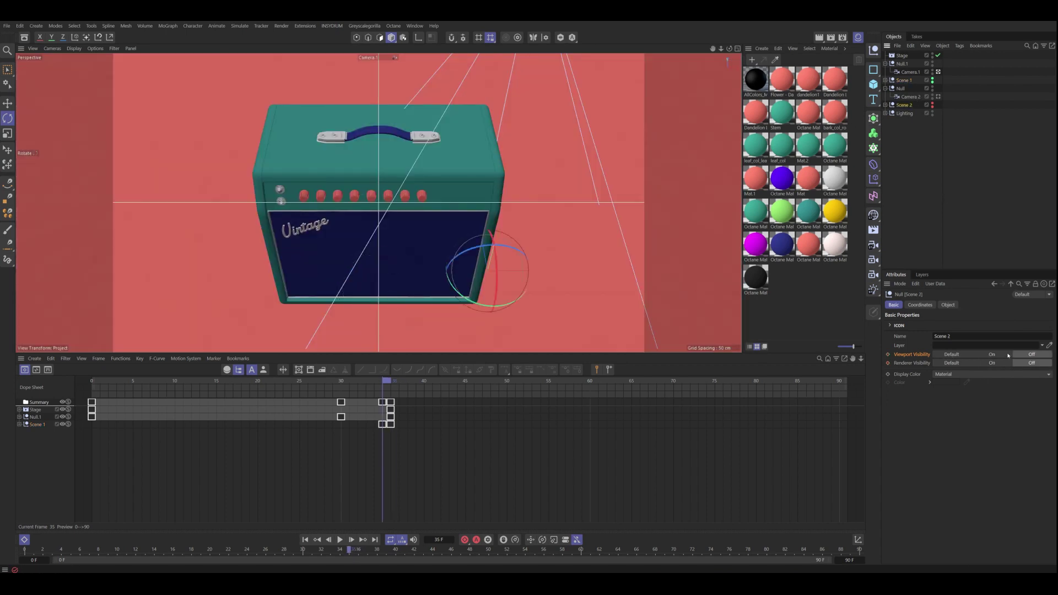
drag(887, 354, 887, 362)
drag(349, 550, 356, 551)
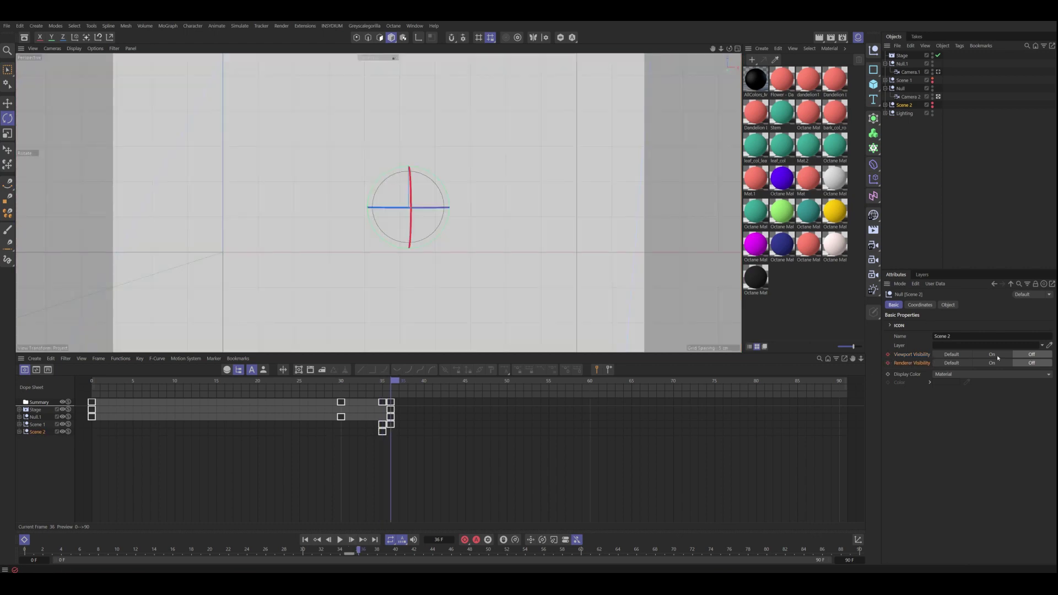
drag(996, 354, 999, 364)
drag(888, 362, 888, 354)
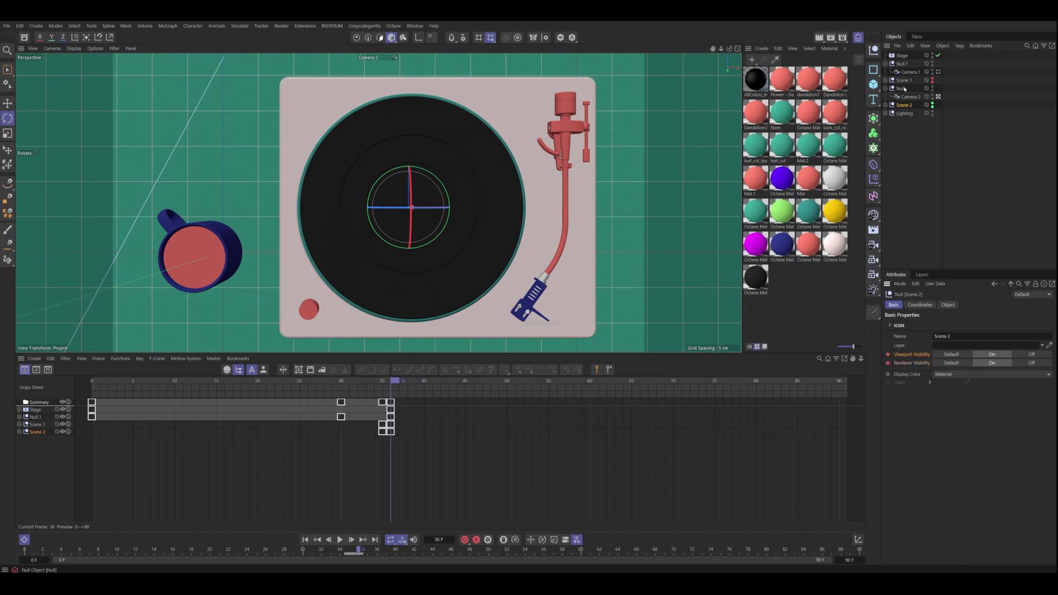
Step: Play from the start and scrub frames 34–36 to check the scene switch
click(305, 539)
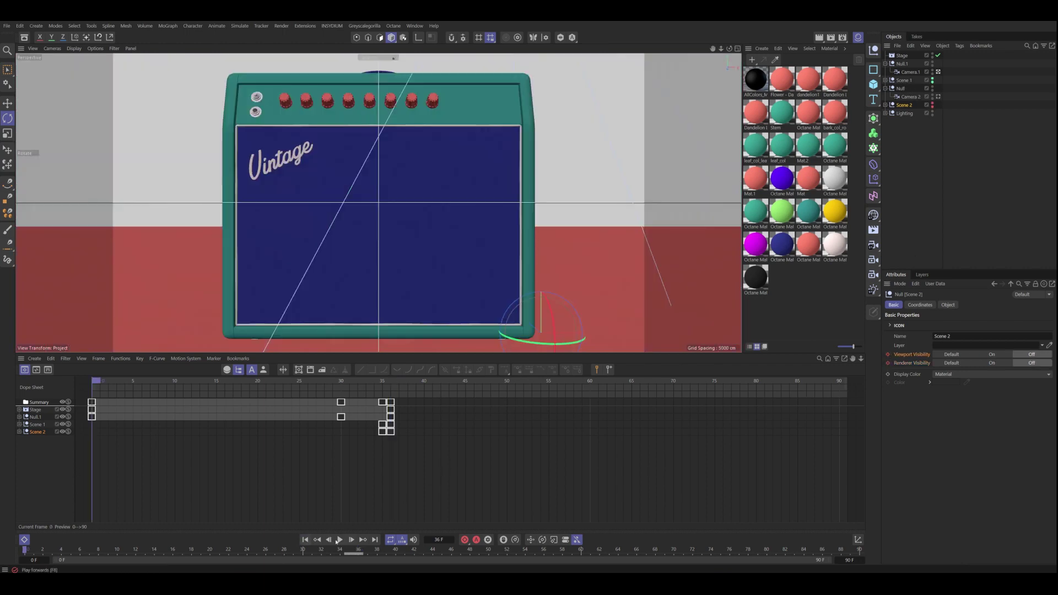
click(340, 539)
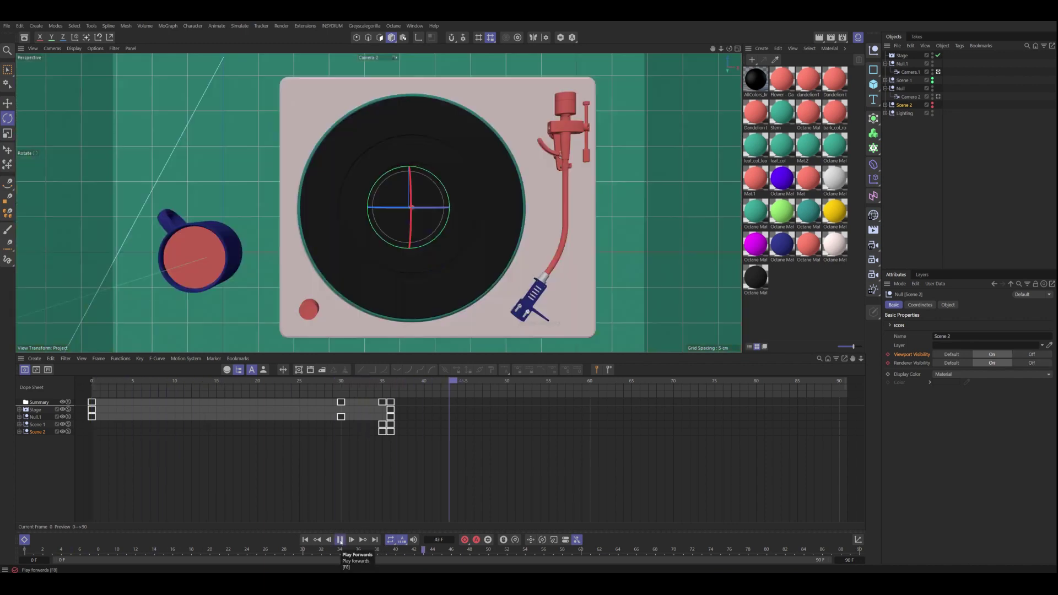
click(340, 539)
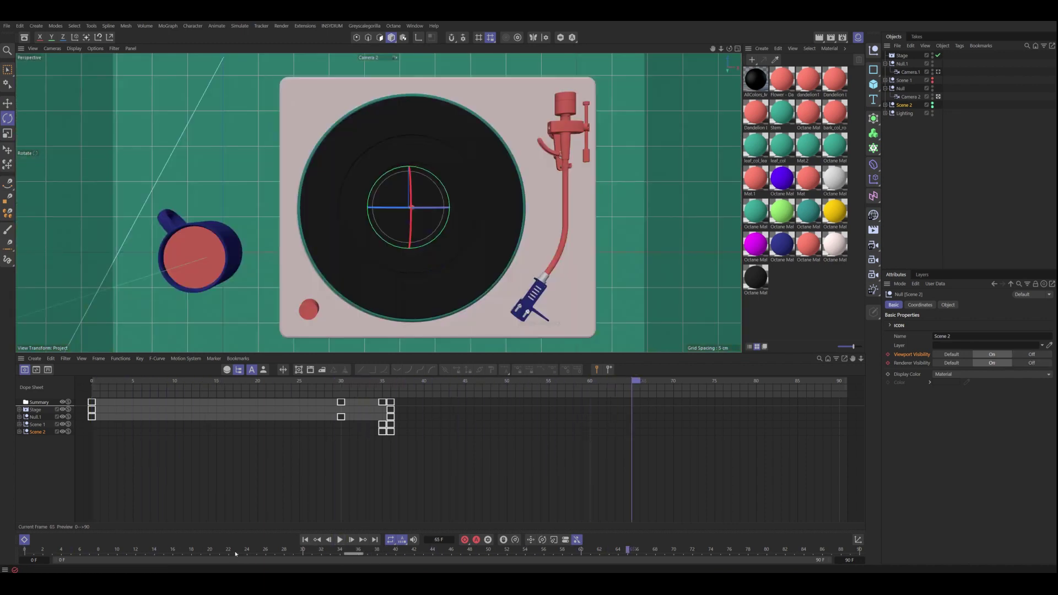
click(341, 551)
mouse_move(345, 556)
mouse_down()
mouse_move(358, 552)
mouse_move(350, 559)
mouse_up()
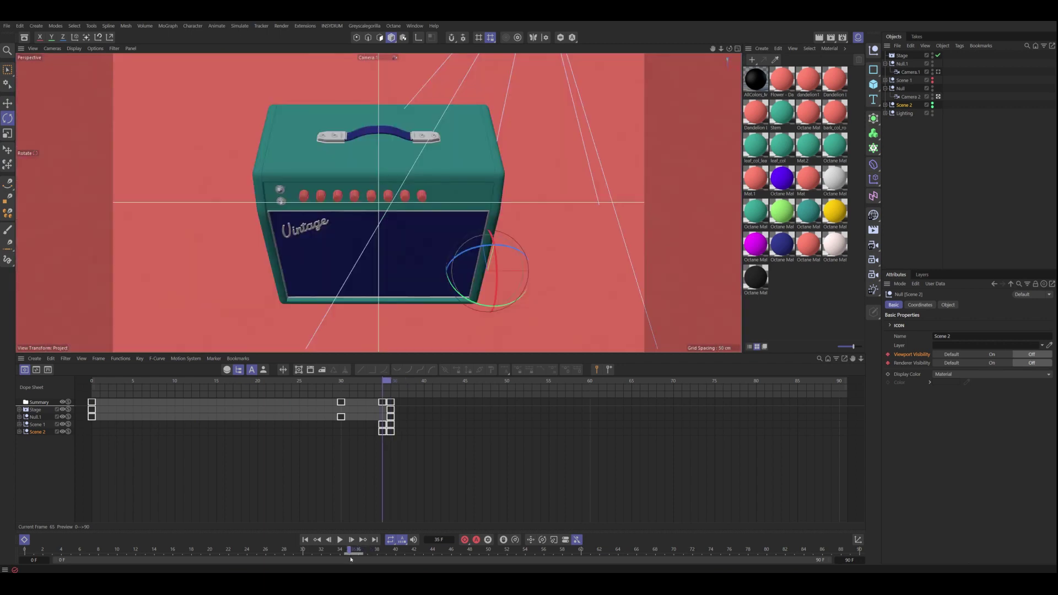
Step: At frame 36, lower Camera 2's Y position to about -12 cm
click(900, 89)
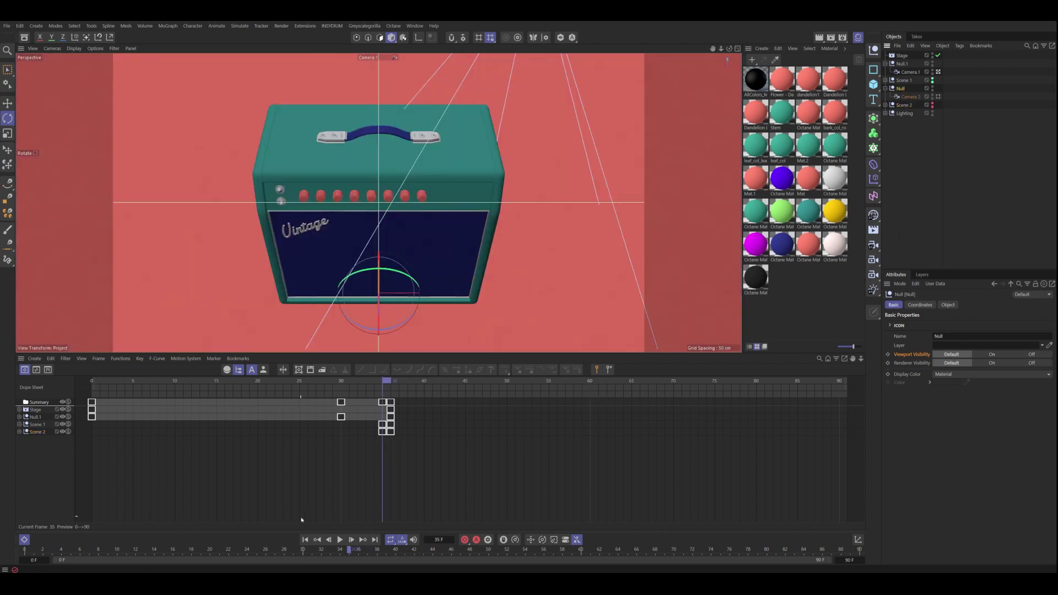
drag(346, 549, 356, 550)
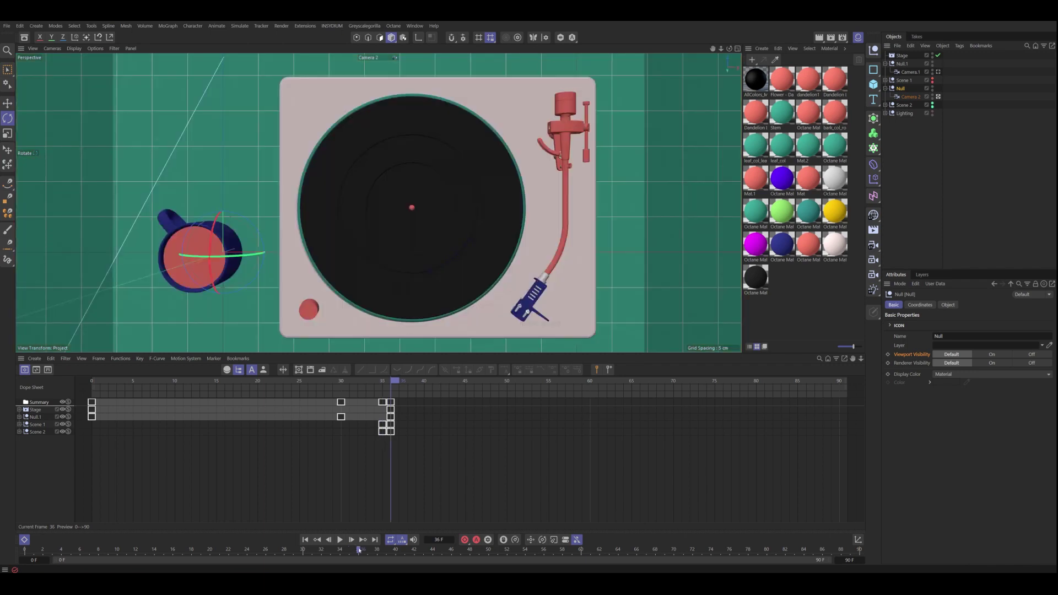
click(910, 96)
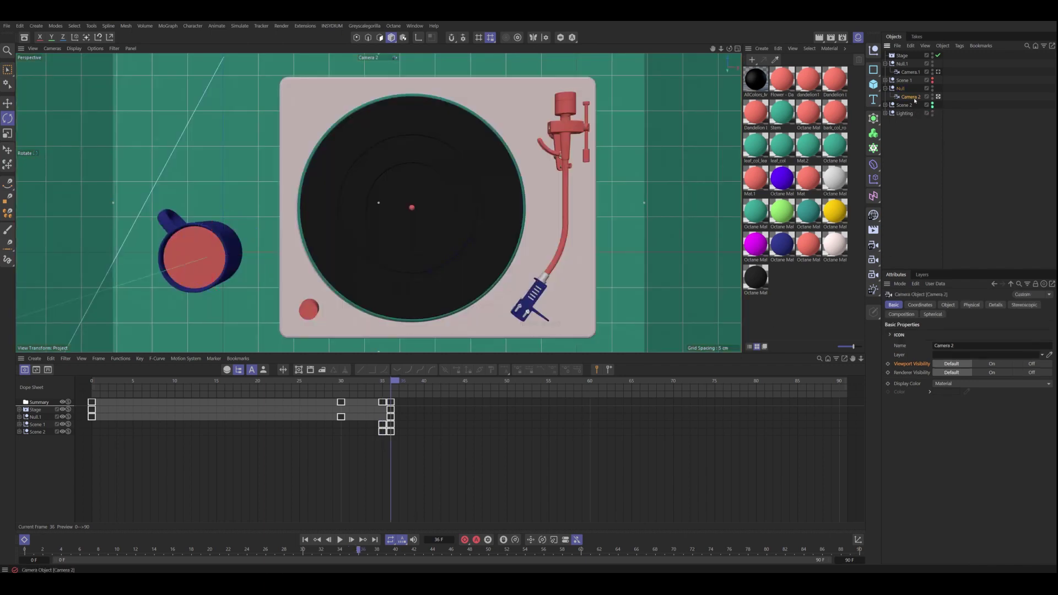
click(920, 305)
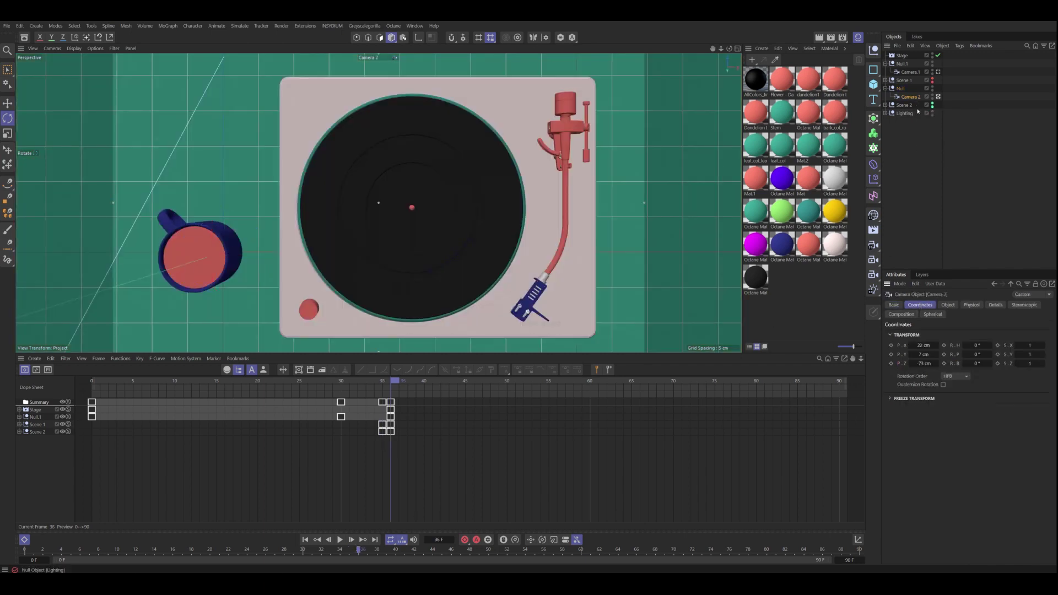
mouse_move(923, 354)
mouse_down()
mouse_move(913, 355)
mouse_move(929, 355)
mouse_move(926, 363)
mouse_up()
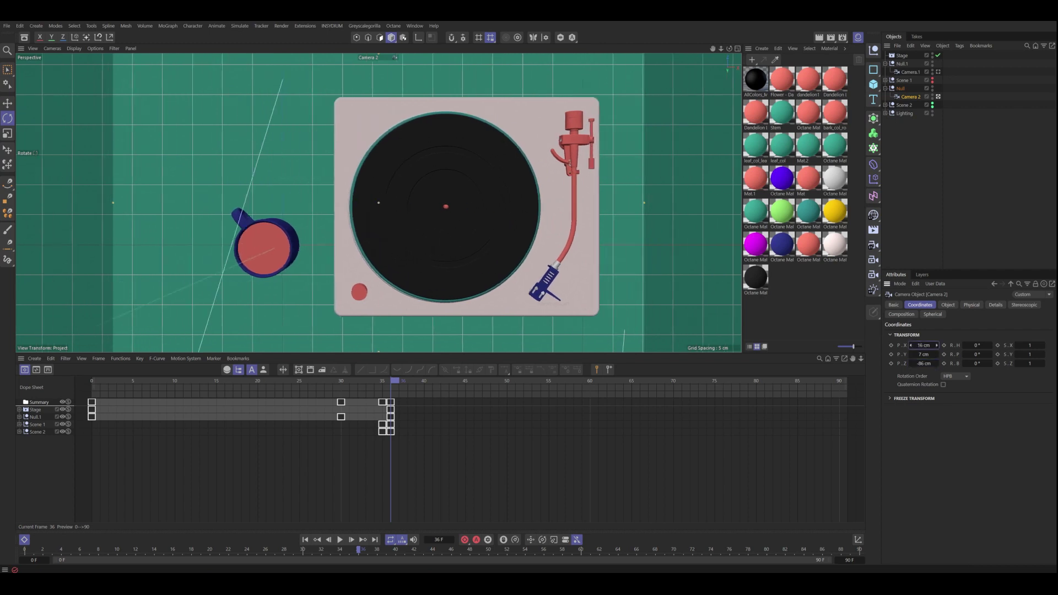
Step: Slide Camera 2 sideways and enable its composition grid with 2 cells
drag(936, 345, 961, 345)
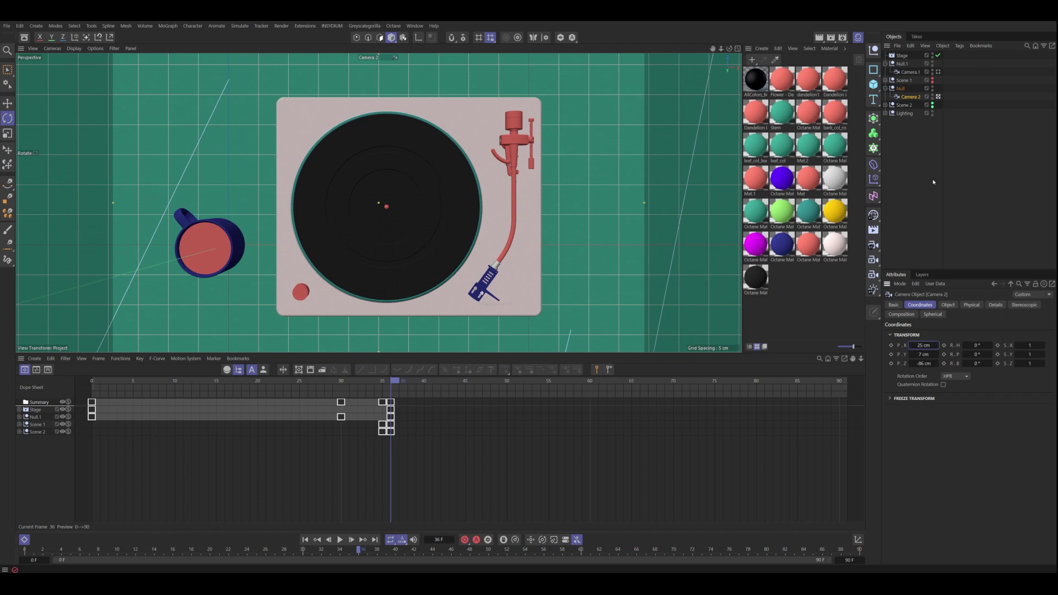
click(901, 314)
click(926, 345)
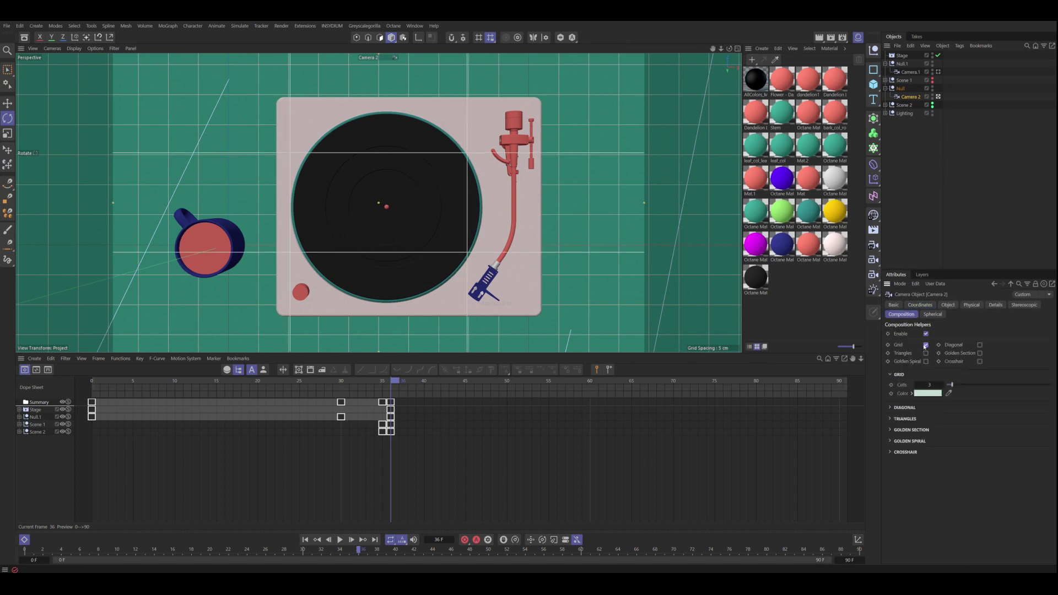
click(919, 385)
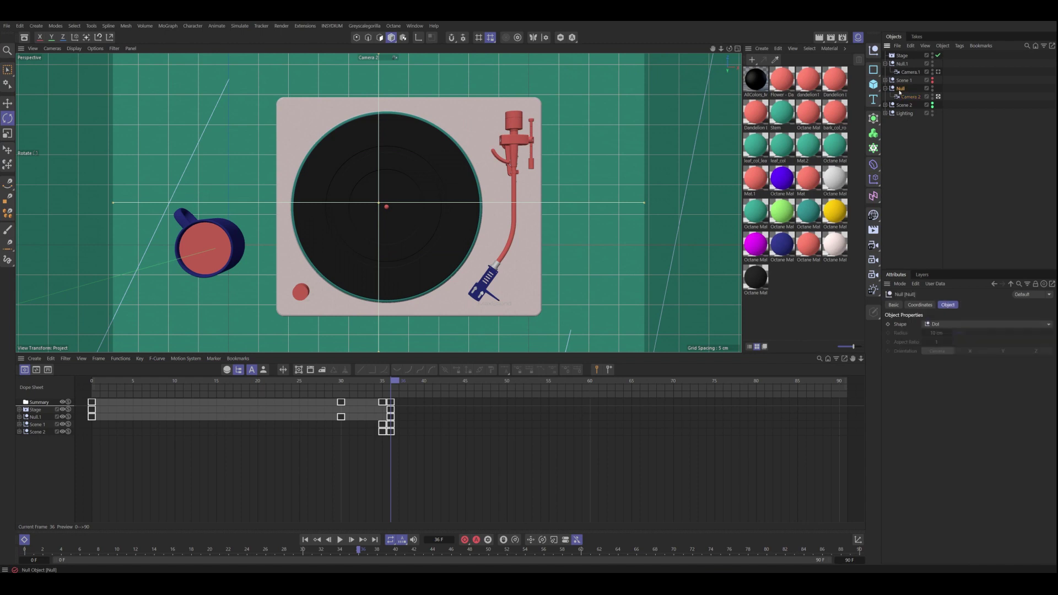
Step: Nudge Camera 2's X position to centre the turntable, undoing the extra nudge
click(919, 304)
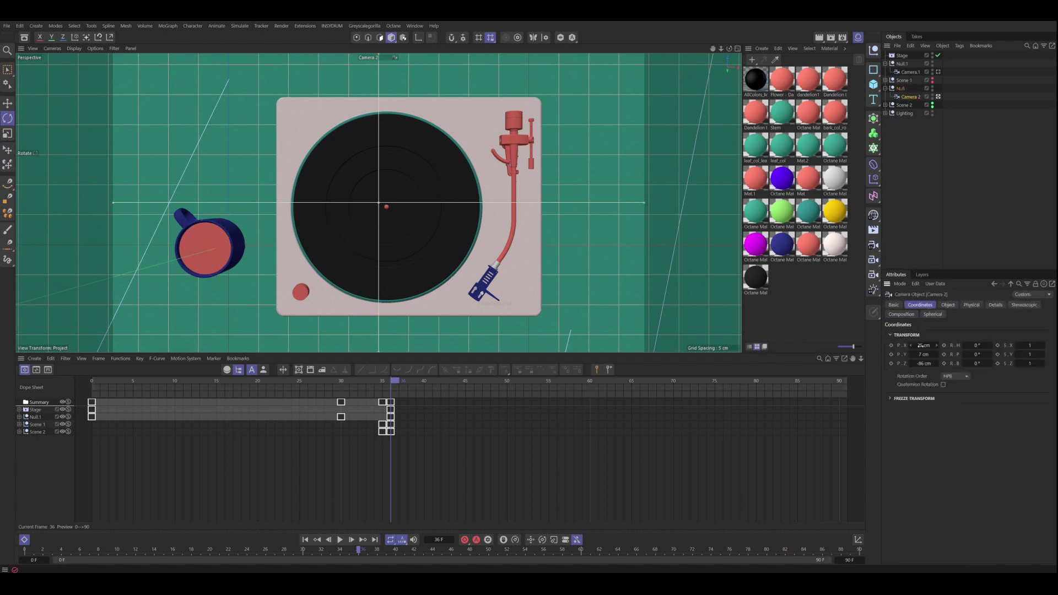
drag(936, 345, 943, 345)
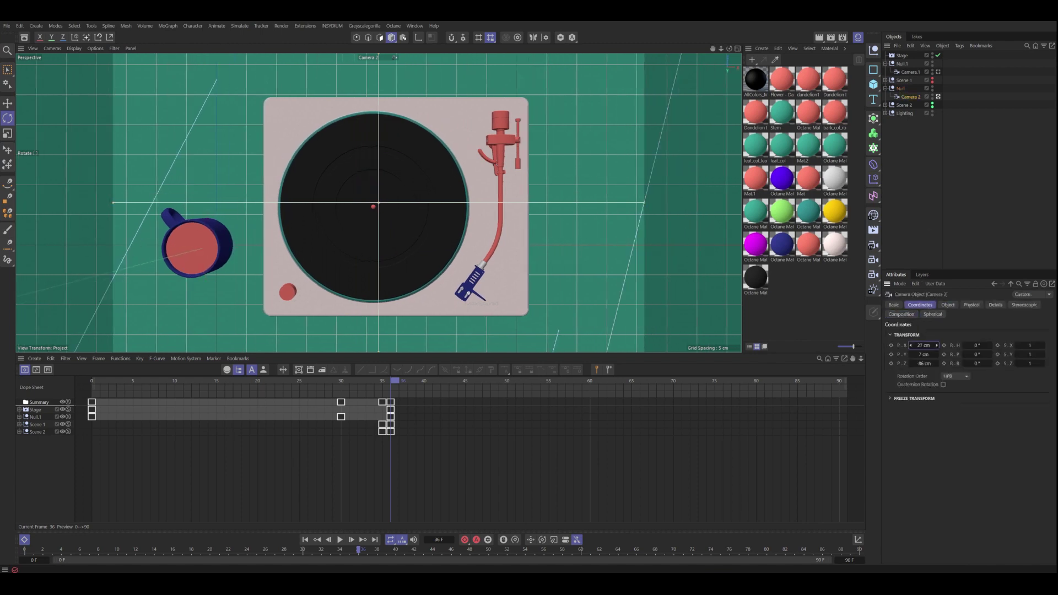
key(ctrl+z)
key(ctrl+z)
key(ctrl+z)
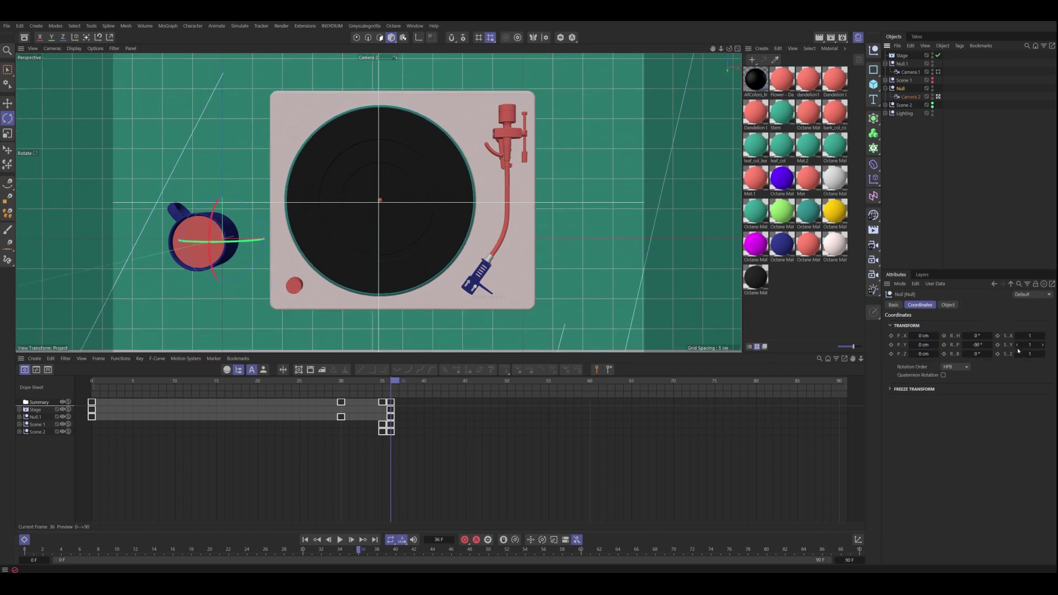
Step: Key the Null's pitch at -30° on frame 36 and -90° on frame 40
drag(977, 344, 1003, 344)
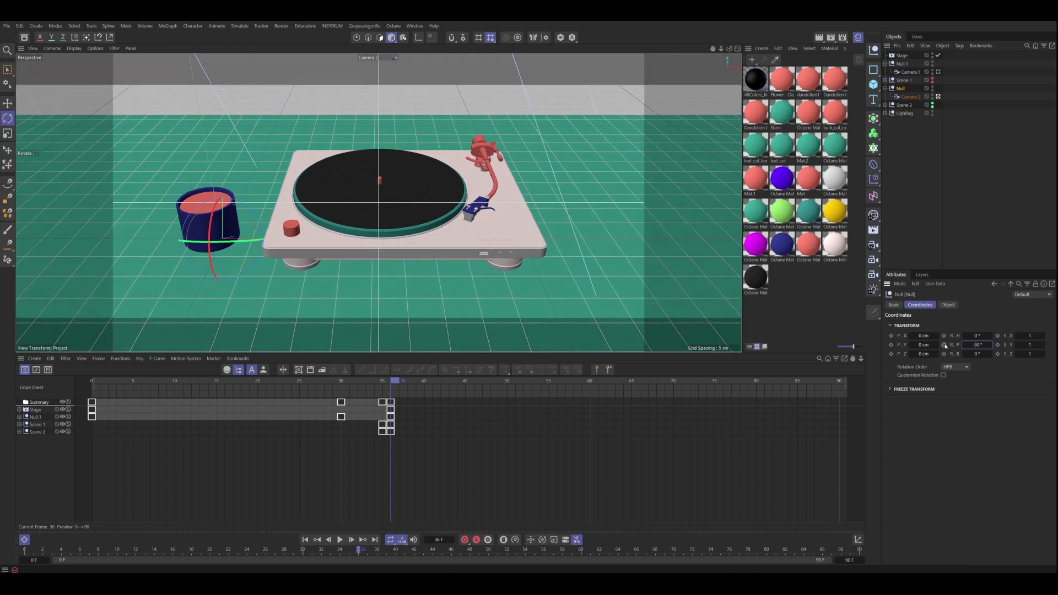
click(943, 344)
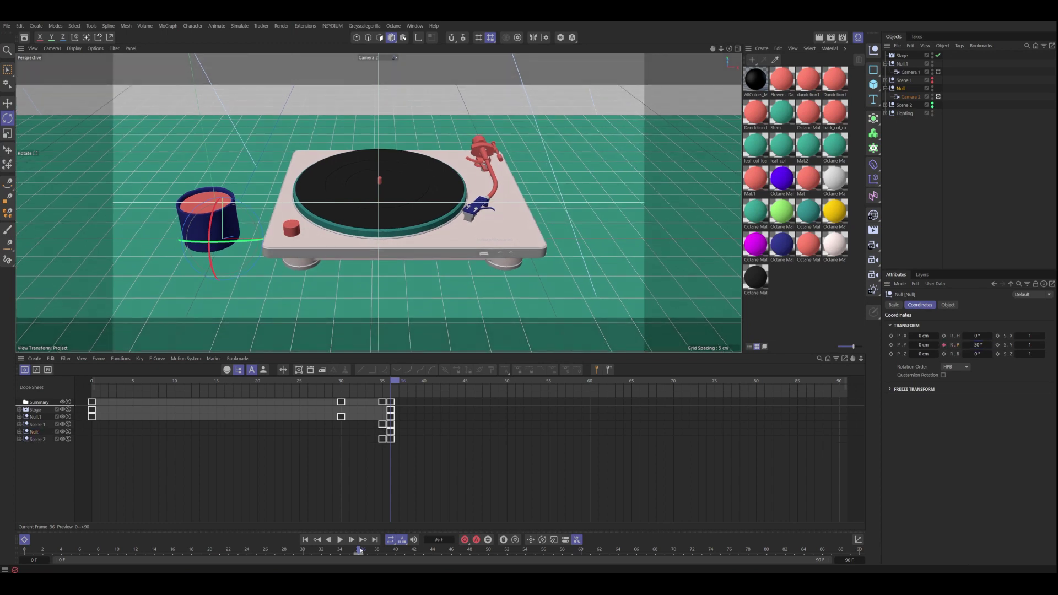
drag(360, 549, 413, 551)
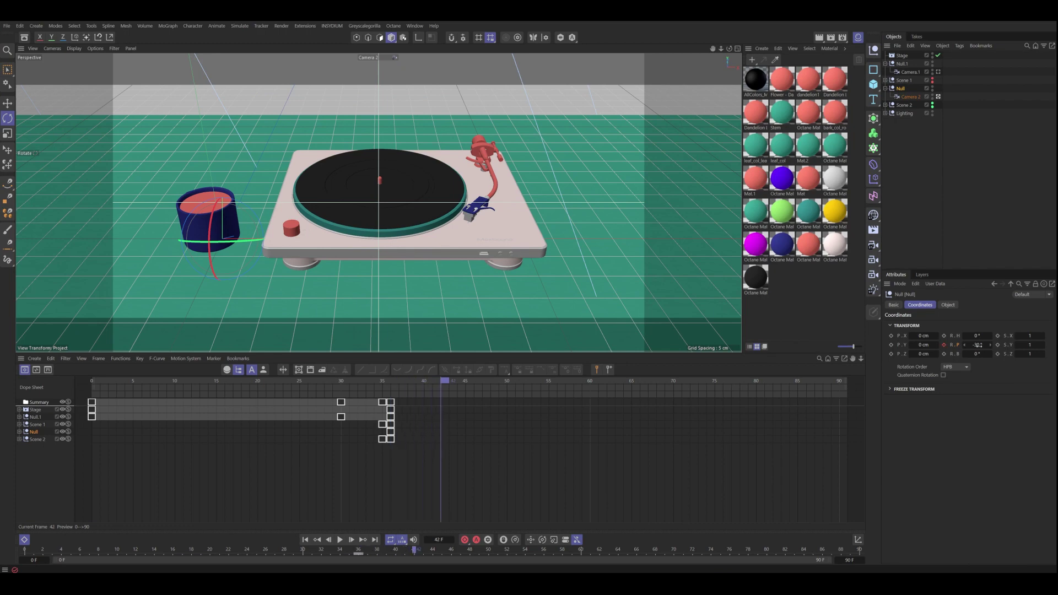
drag(978, 345, 953, 345)
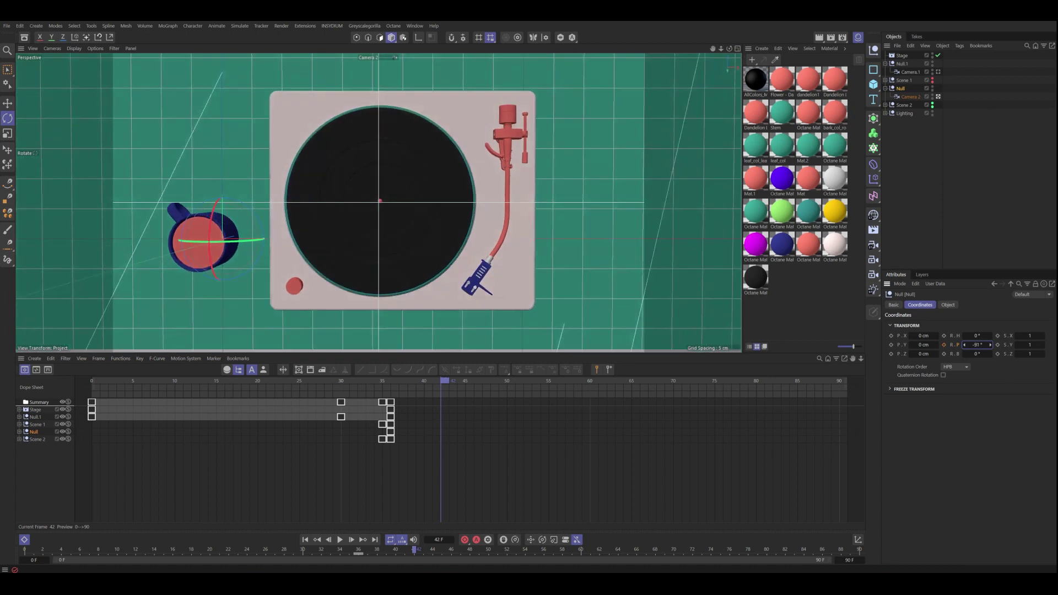
click(966, 347)
click(991, 345)
click(990, 344)
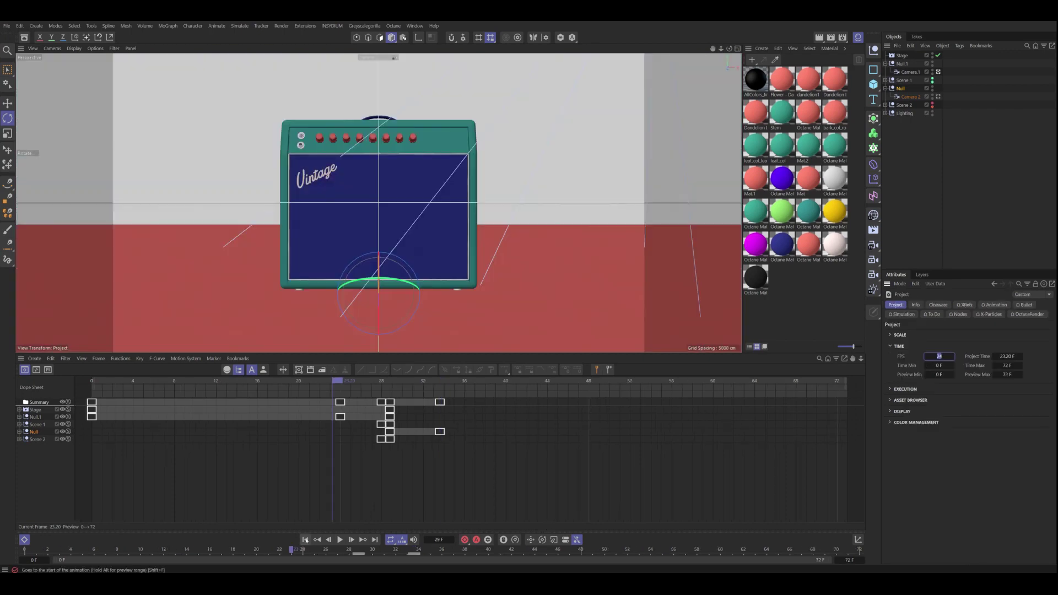
Step: Play the amp-to-turntable move, then select Camera 2 and scrub to the top-down view
click(340, 540)
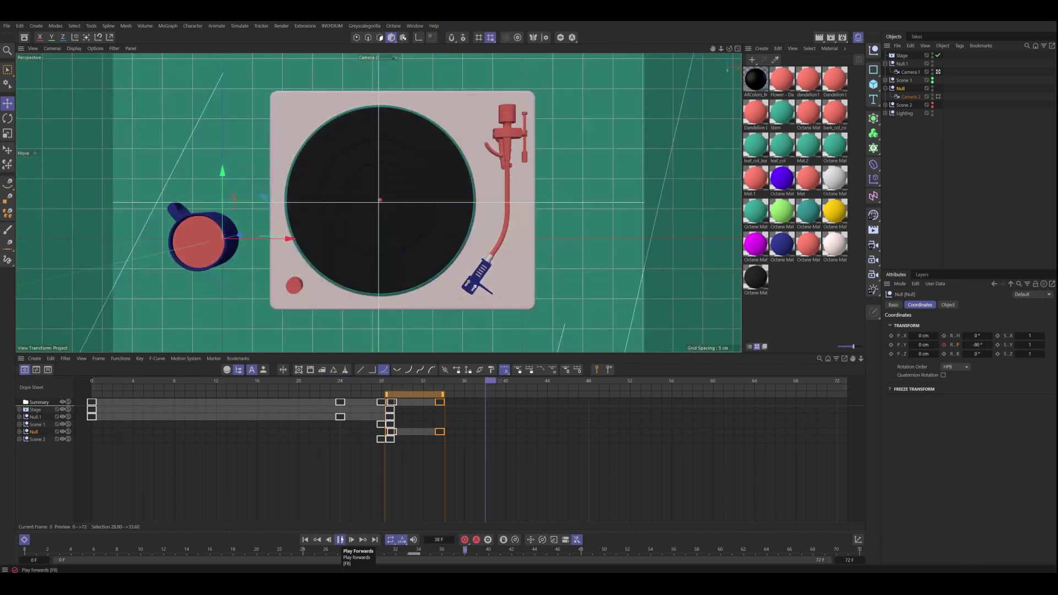
click(340, 540)
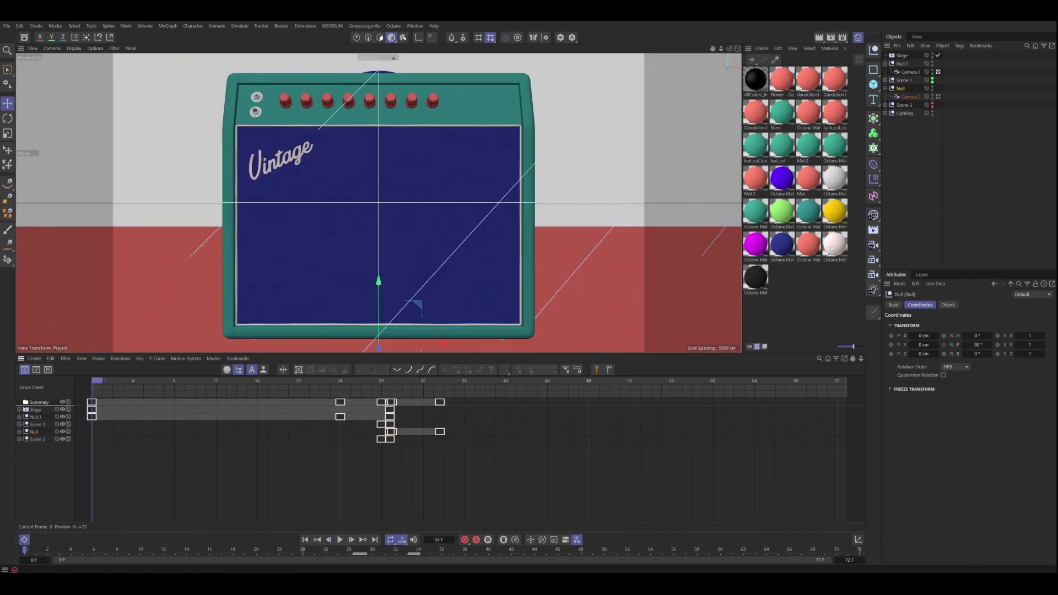
click(910, 97)
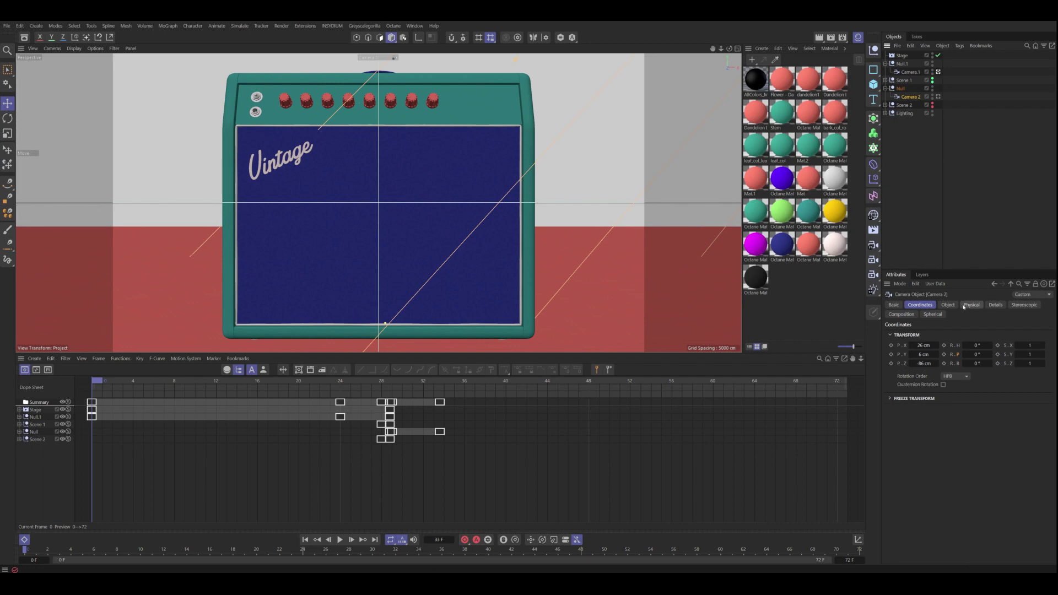
drag(319, 388, 440, 398)
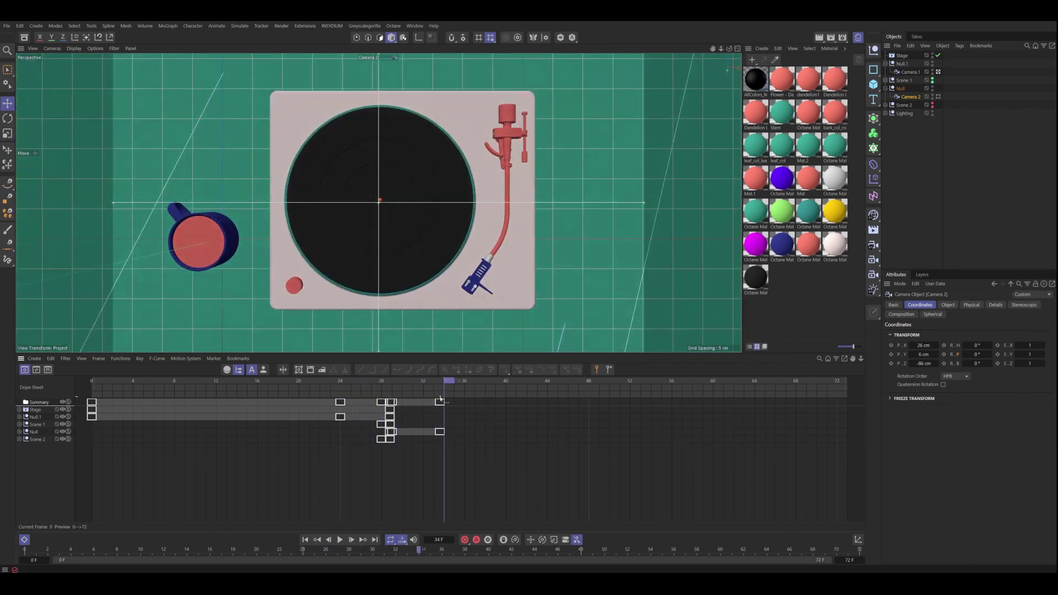
Step: Shift the transition keyframes from frame 33 to 34 and undo a trial Camera 2 height change
click(440, 401)
drag(439, 402, 443, 401)
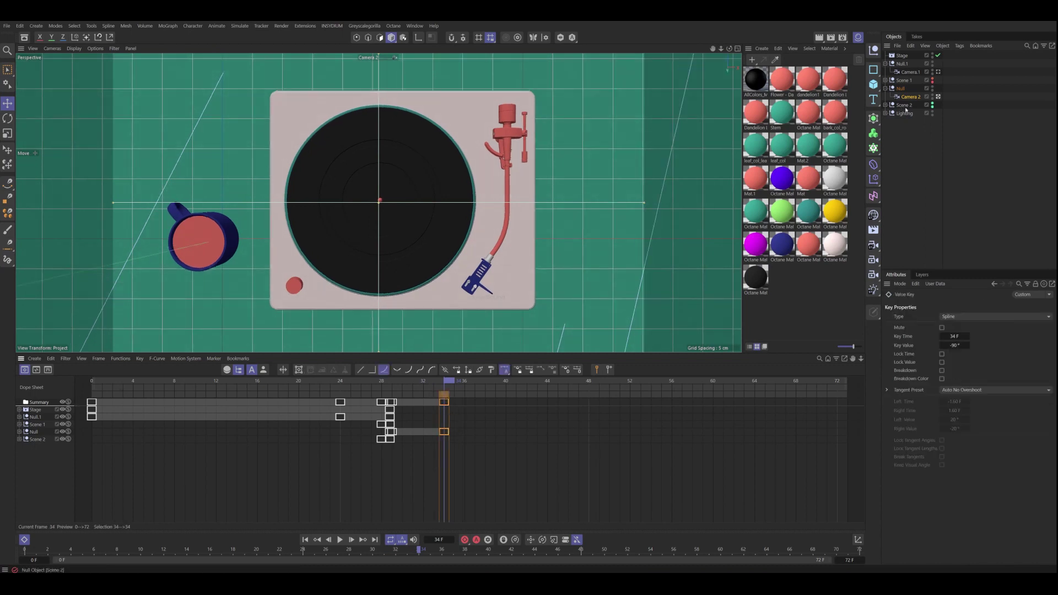
click(909, 96)
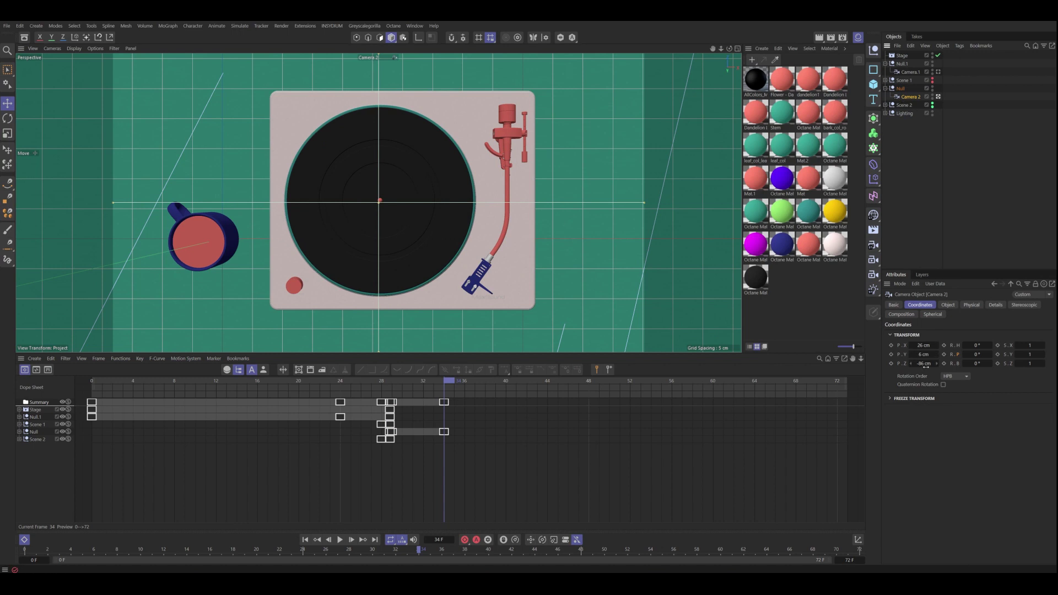
drag(925, 354, 924, 364)
key(ctrl+z)
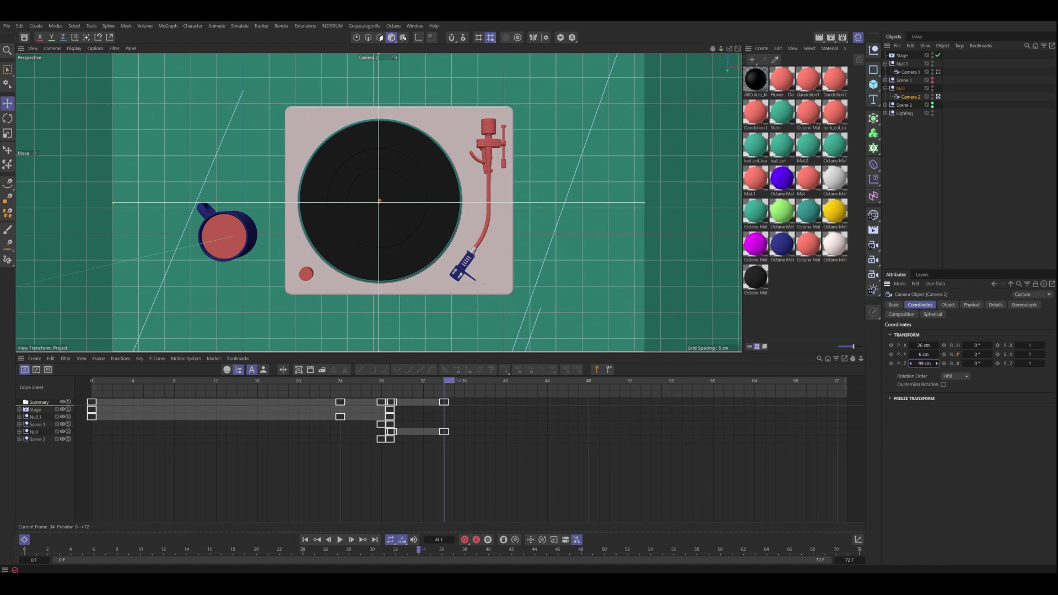
key(ctrl+z)
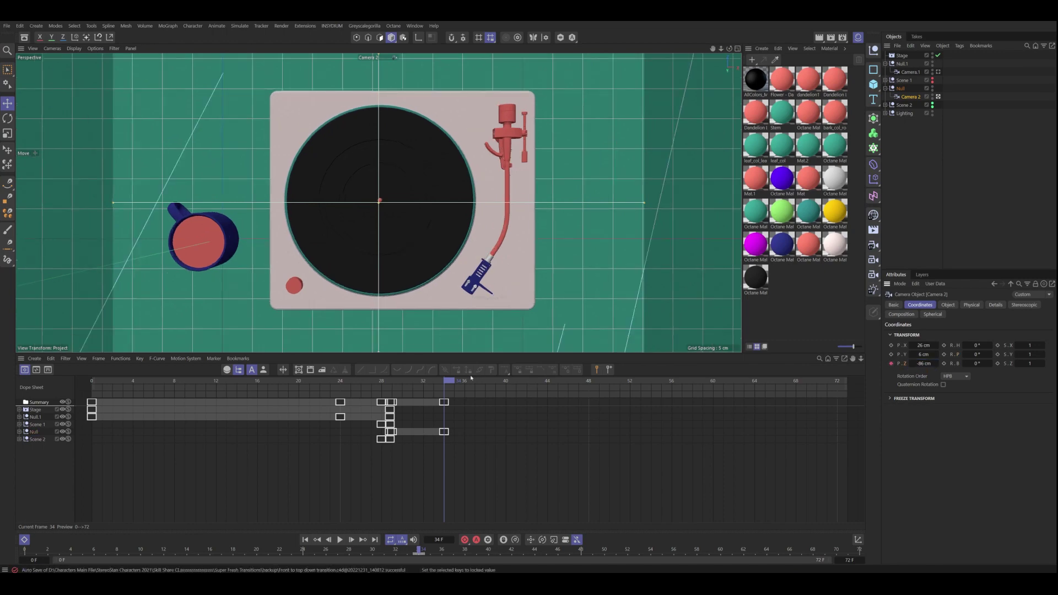
Step: Scrub to the end of the timeline and pull Camera 2 back to about -125 cm on Z
drag(392, 383, 454, 390)
drag(453, 380, 847, 396)
drag(931, 364, 912, 363)
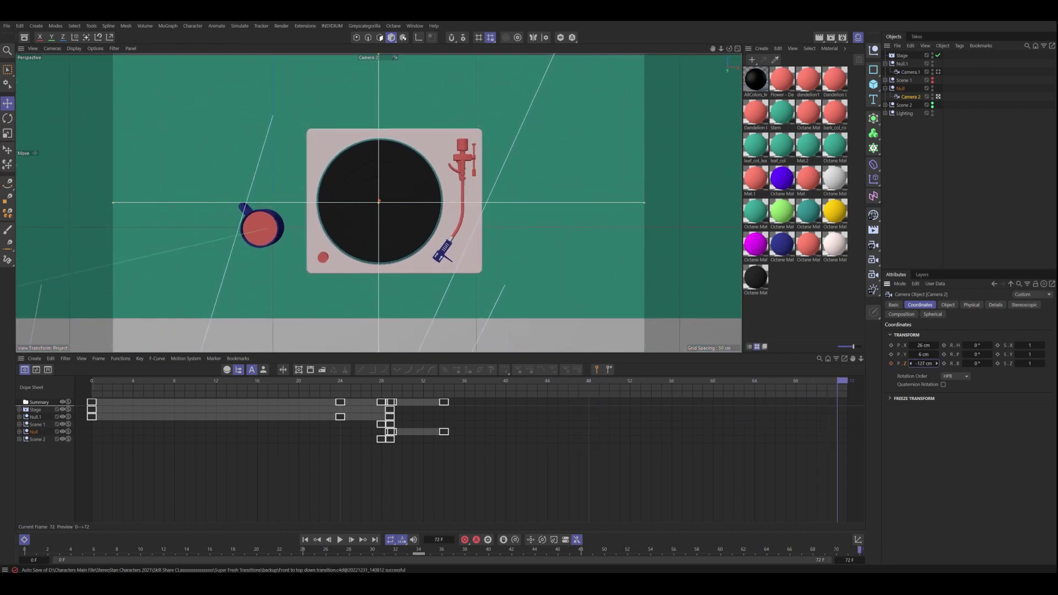
Step: Keyframe Camera 2's Z pull-back at frame 72, lower the thin cube slightly, and return to the start
click(891, 363)
click(584, 169)
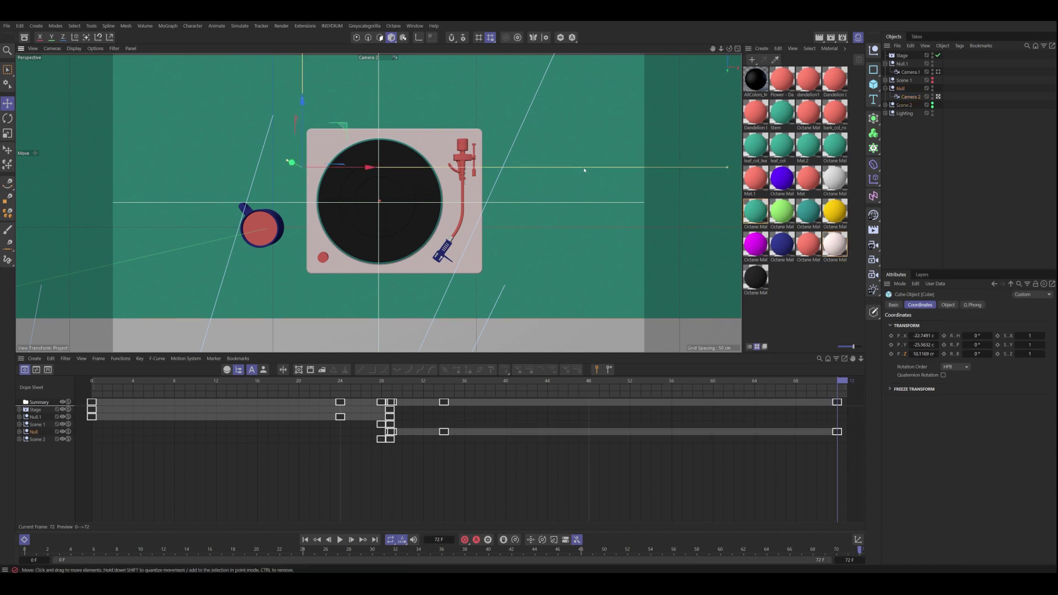
drag(301, 99, 302, 141)
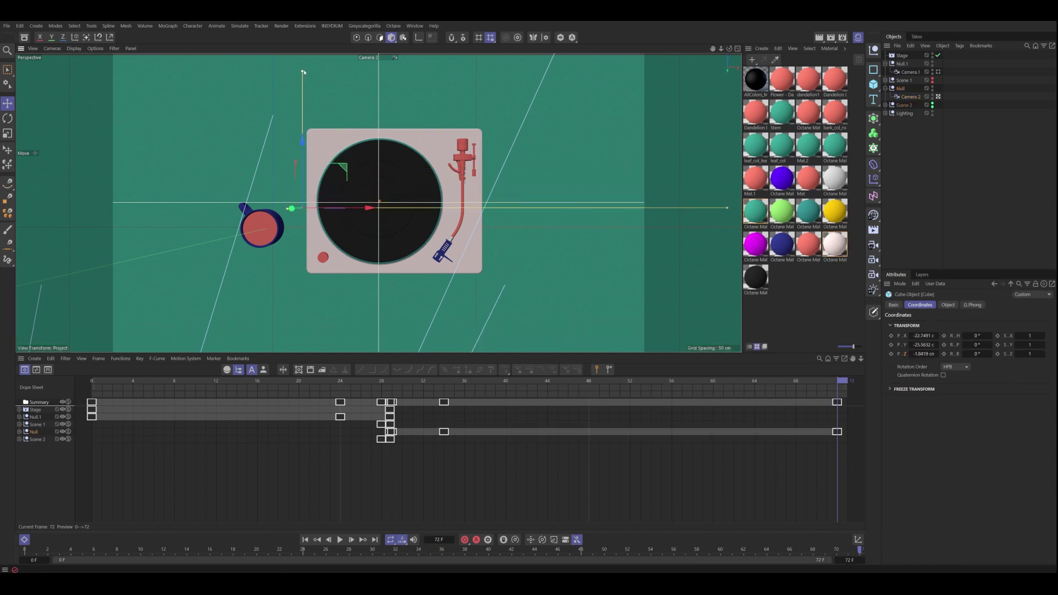
click(305, 540)
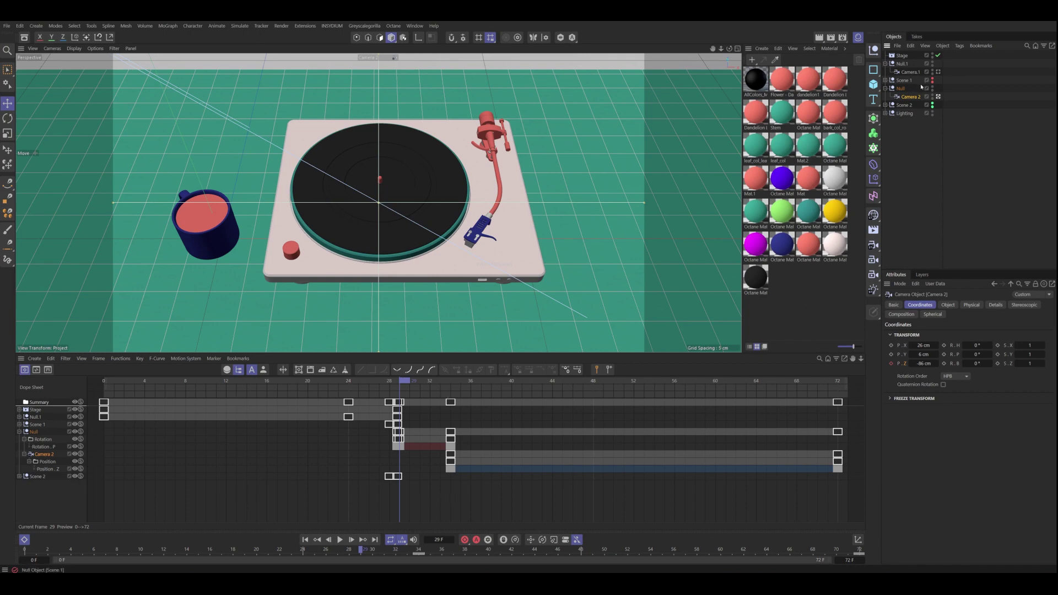
Step: Move Camera 2's pull-back keys earlier to start at frame 29 and preview the transition
drag(449, 487, 403, 476)
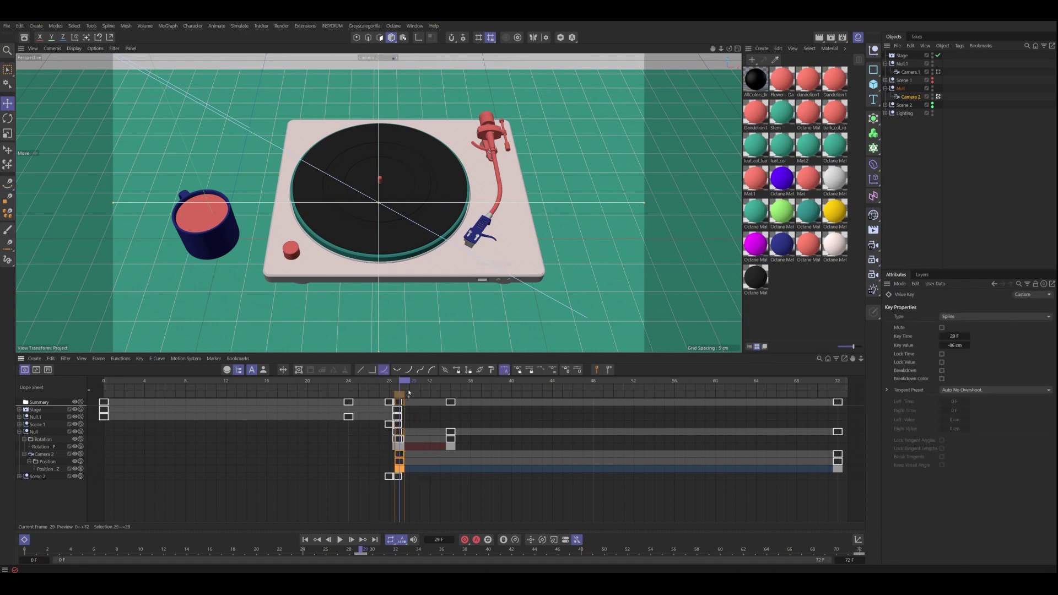
drag(405, 381, 485, 387)
click(340, 540)
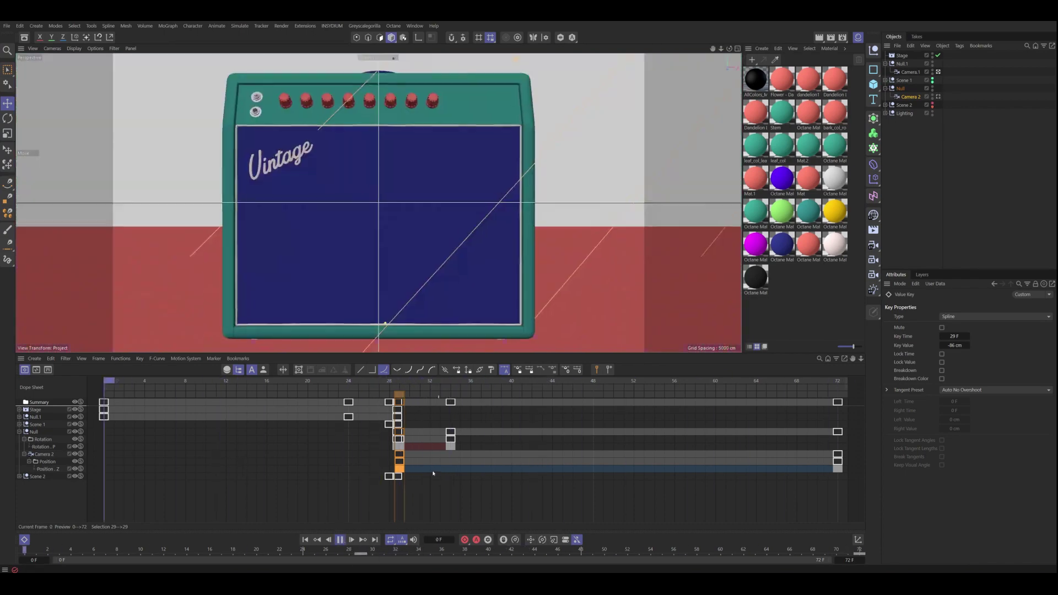
click(36, 370)
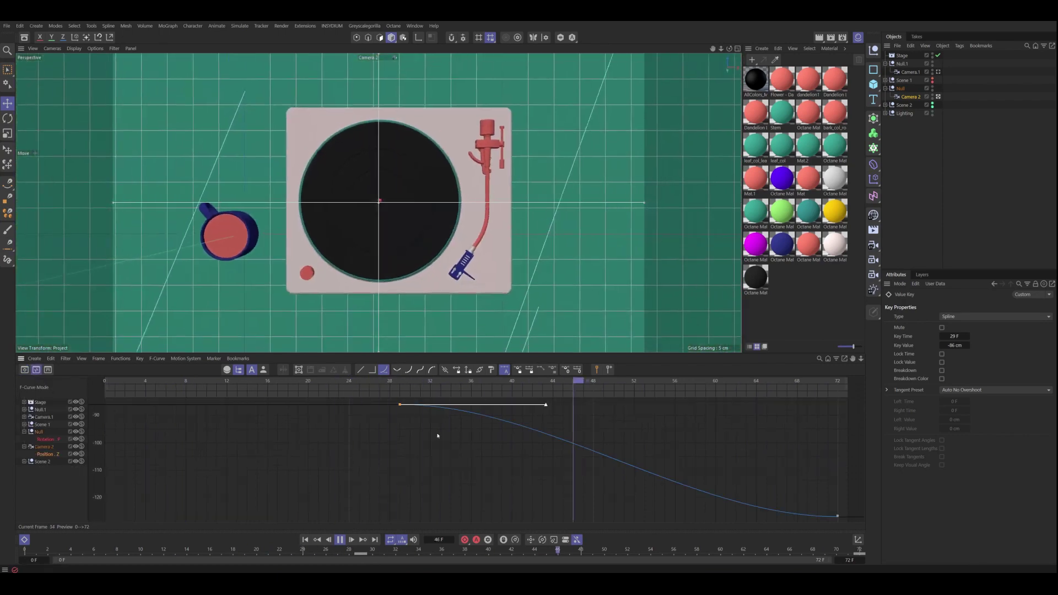
Step: Steepen the first-key tangents of Camera 2's Position.Z and the Null's Rotation.P curves for abrupt starts
click(400, 404)
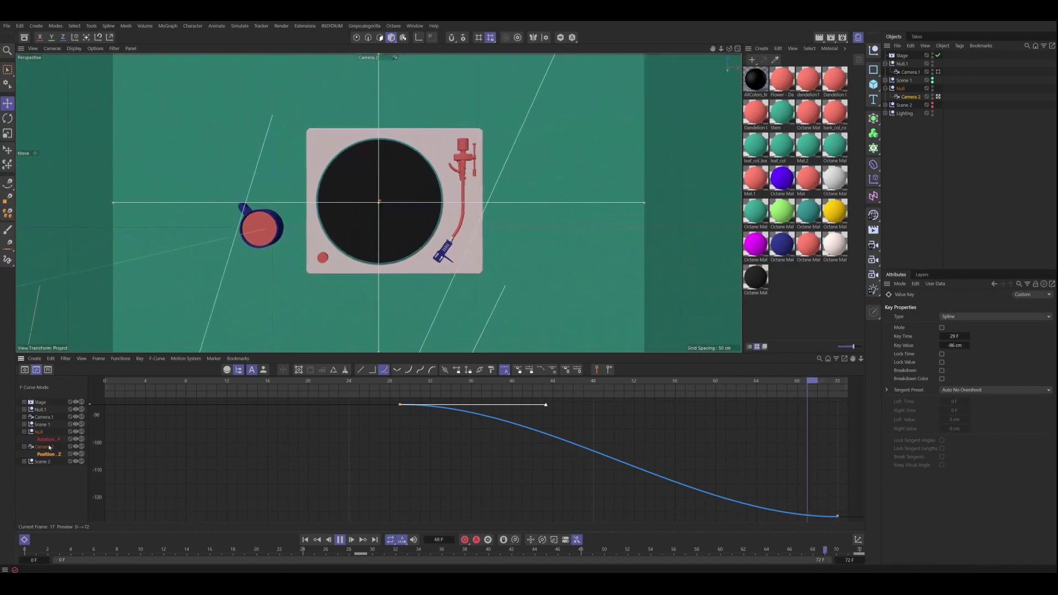
drag(546, 404, 527, 451)
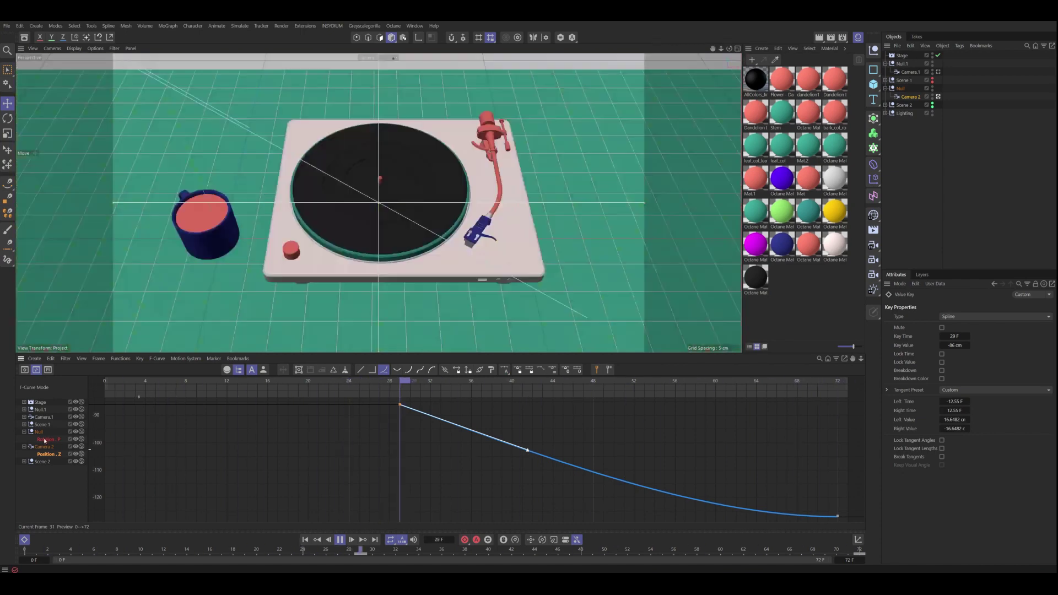
click(45, 440)
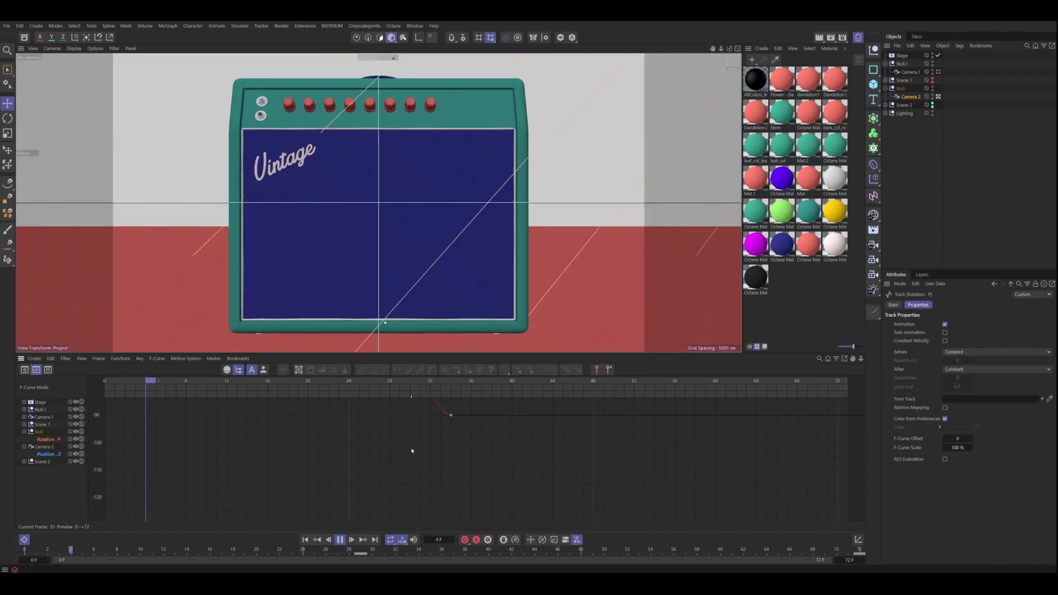
key(h)
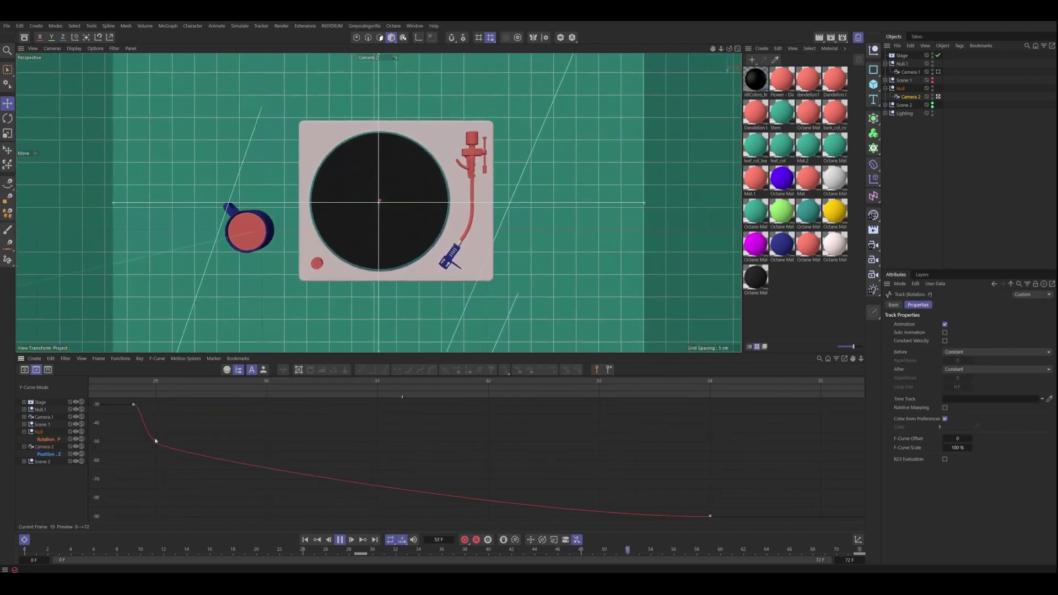
click(134, 405)
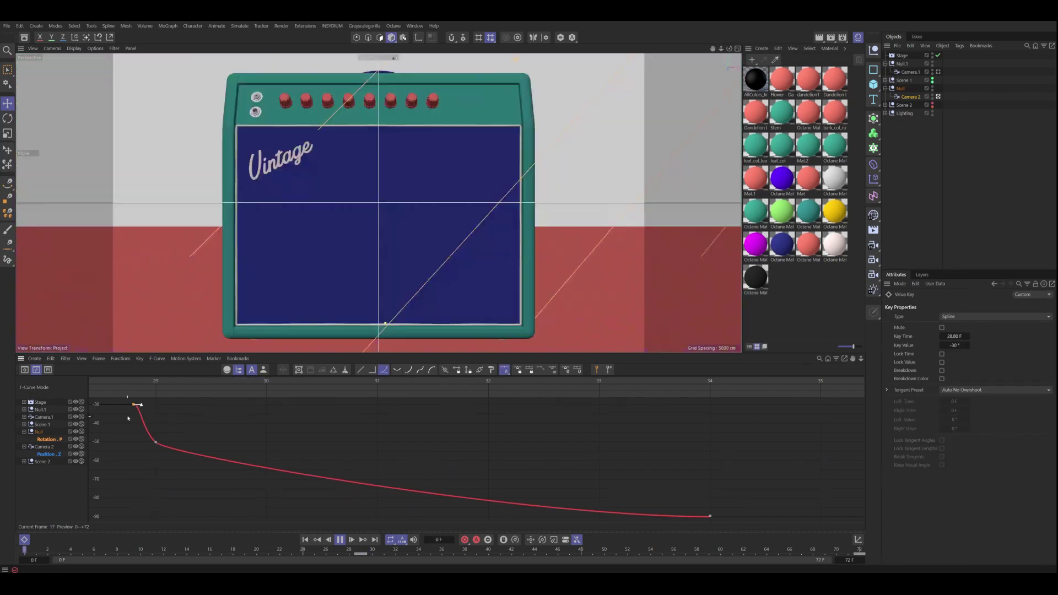
scroll(132, 416, up, 3)
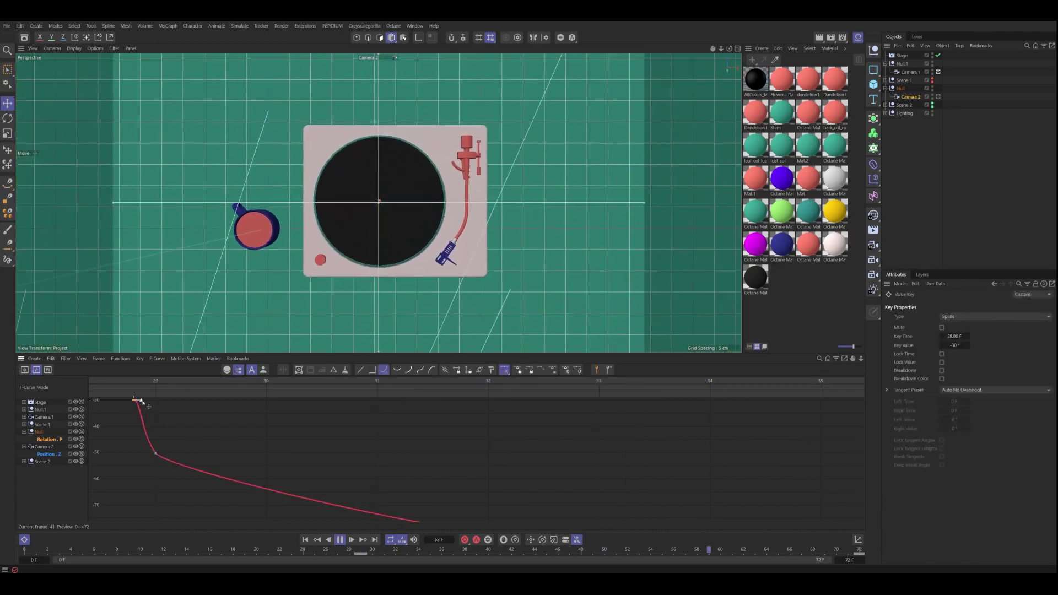
drag(142, 401, 137, 417)
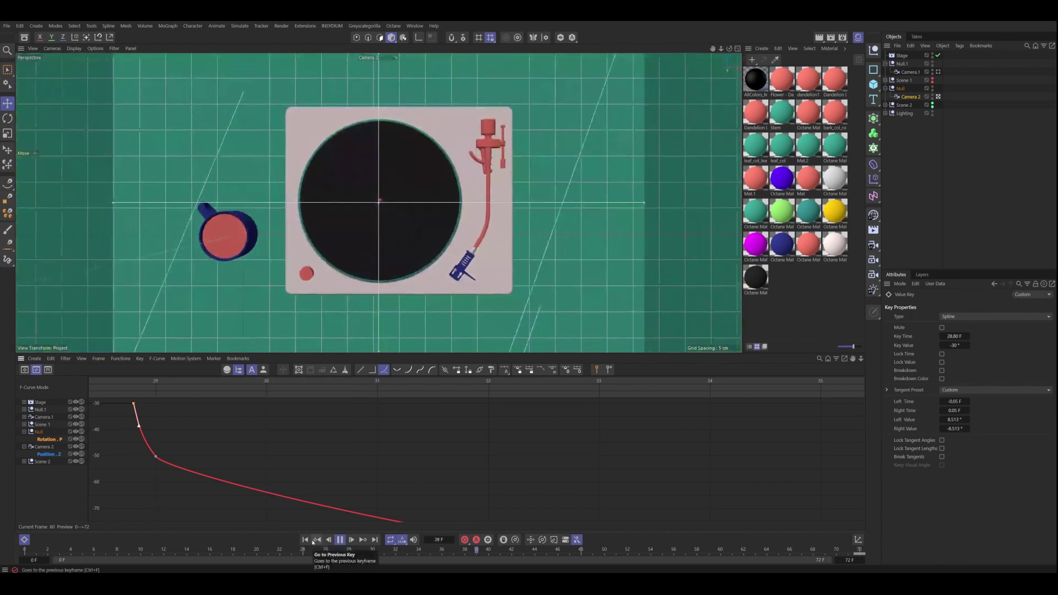
click(901, 64)
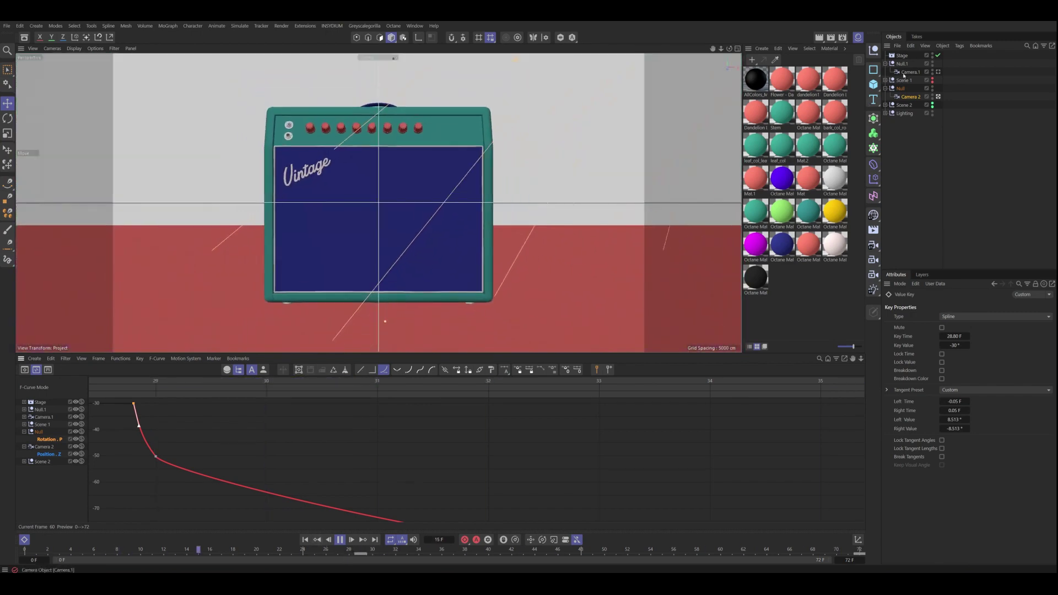
Step: Steepen the last key's tangent on Null.1's Rotation.P curve so the turn ends sharply
right_click(901, 64)
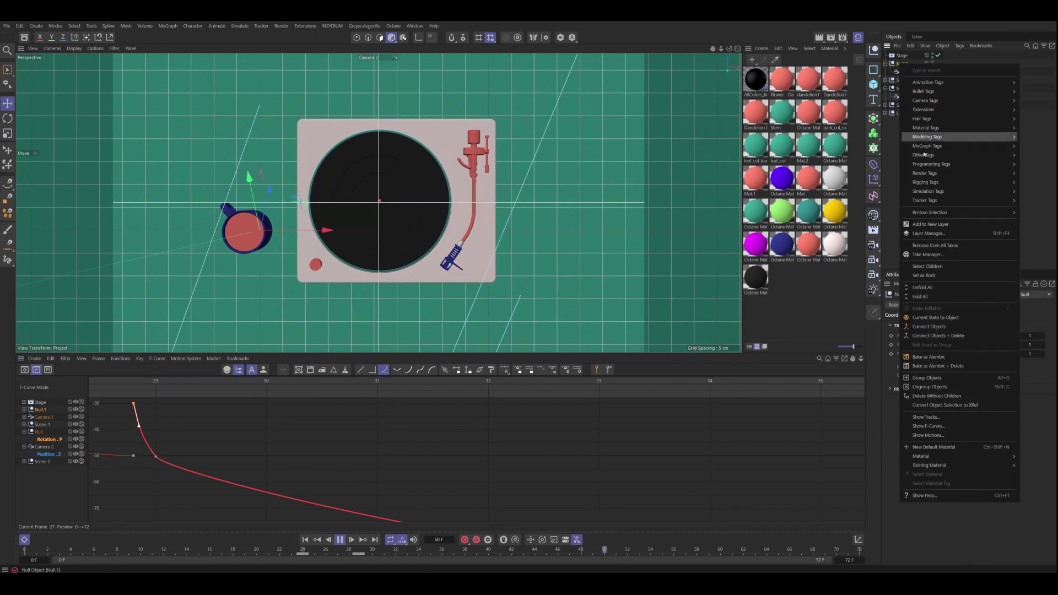
click(914, 426)
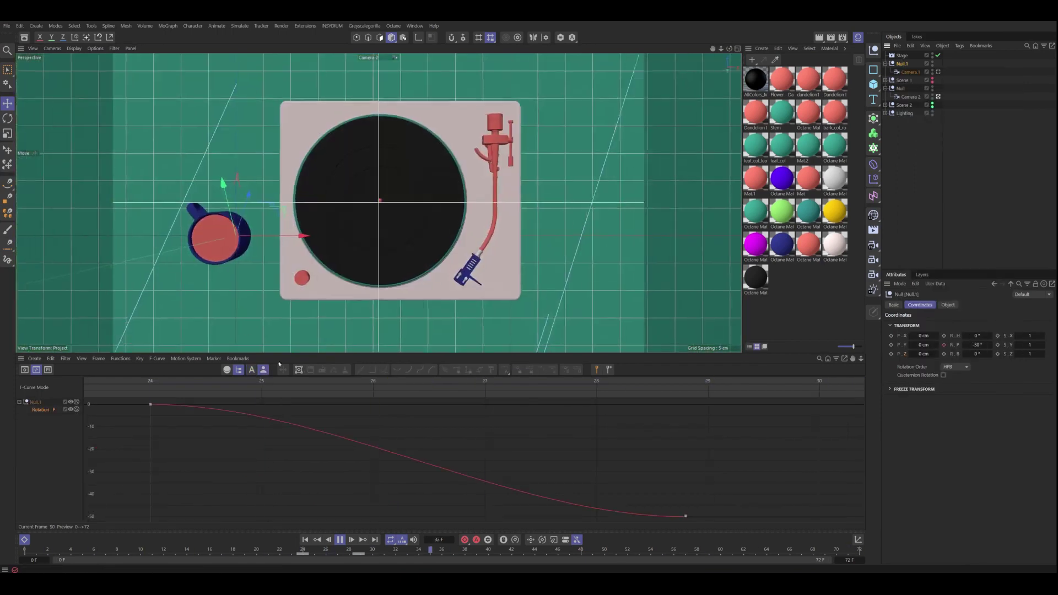
click(685, 516)
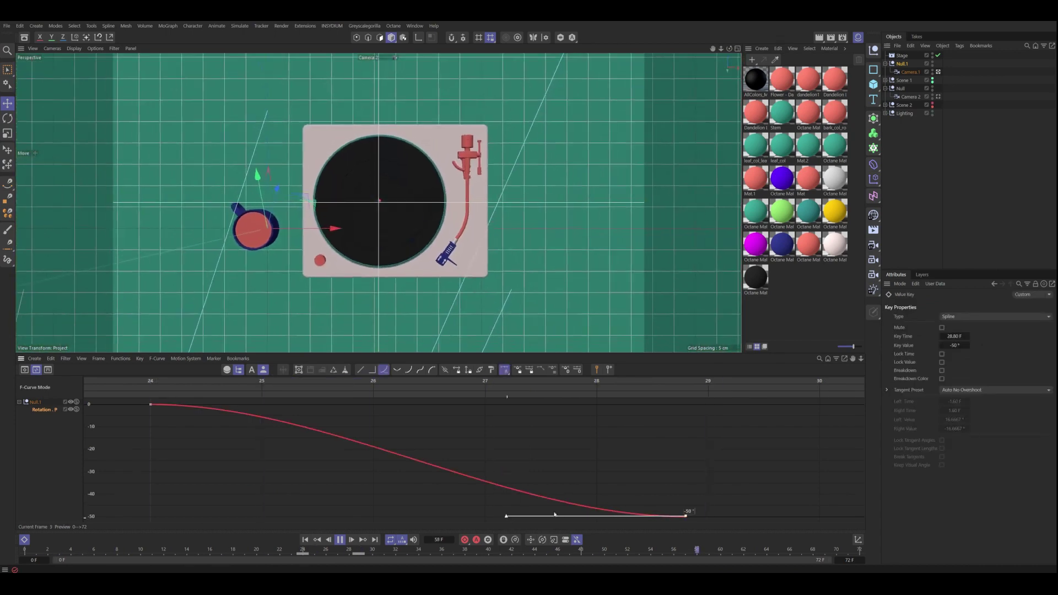
drag(507, 518, 572, 485)
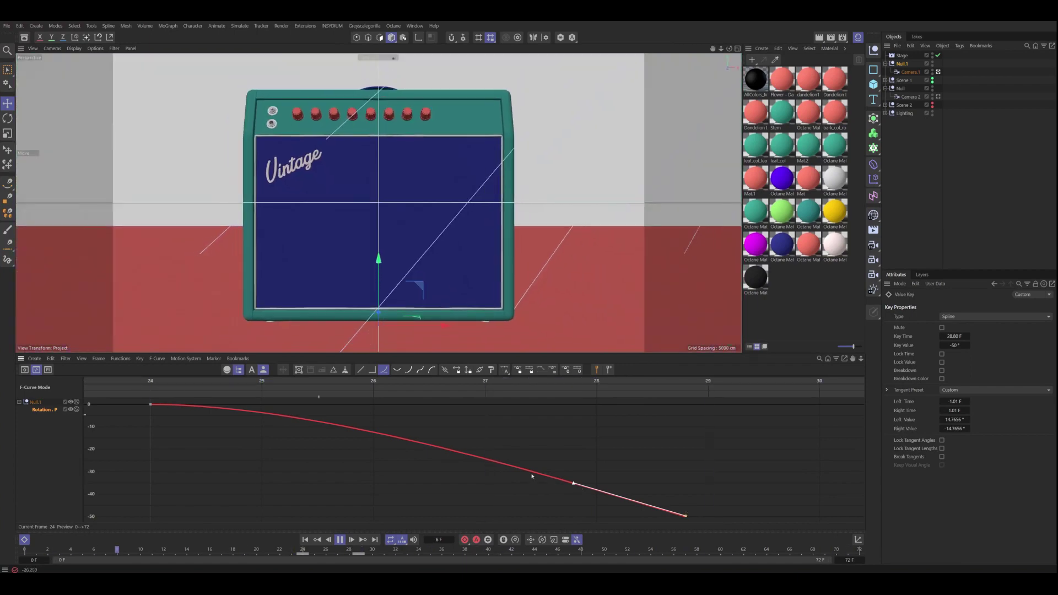
Step: Display the Null's rotation curve, select its frame-29 pitch key, and pause playback
right_click(903, 88)
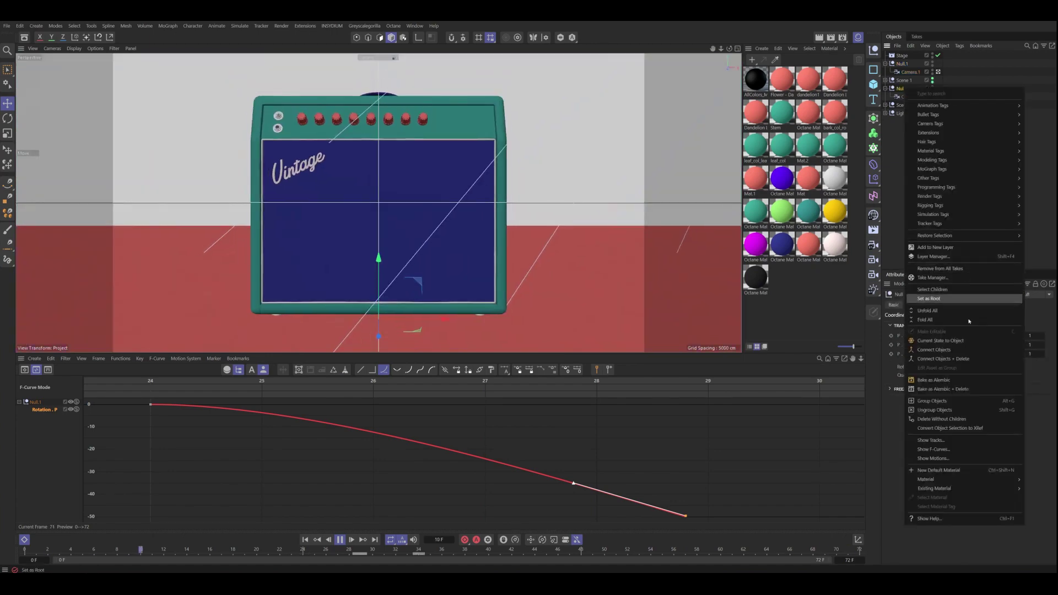
click(932, 449)
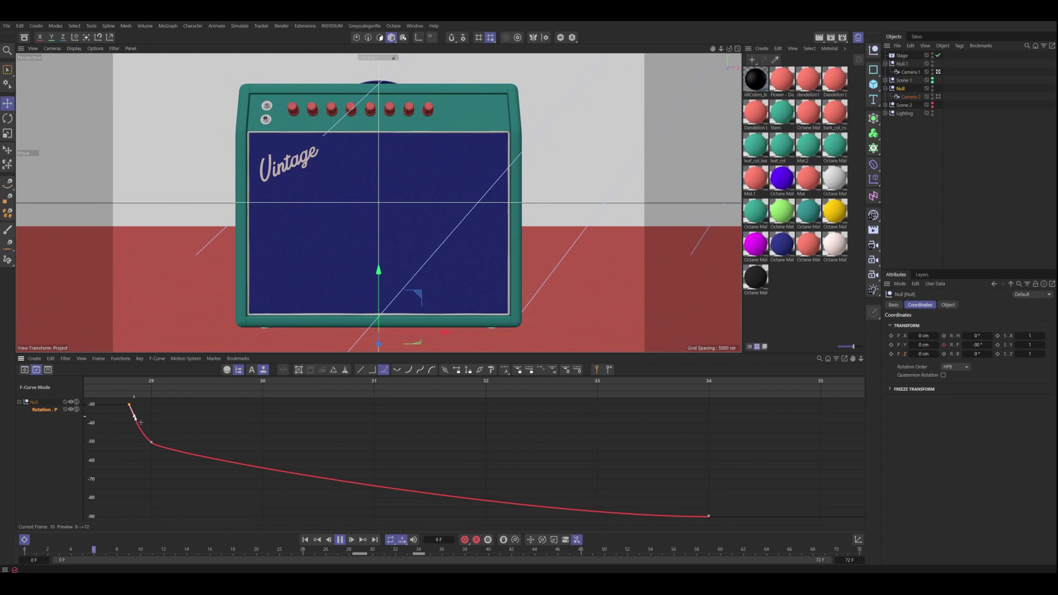
click(151, 442)
key(space)
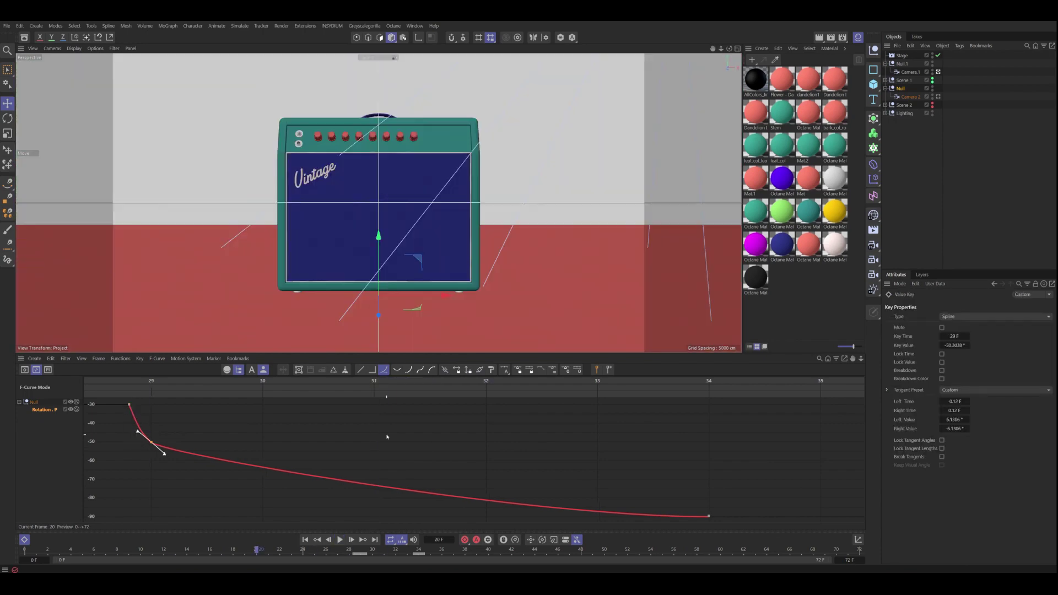